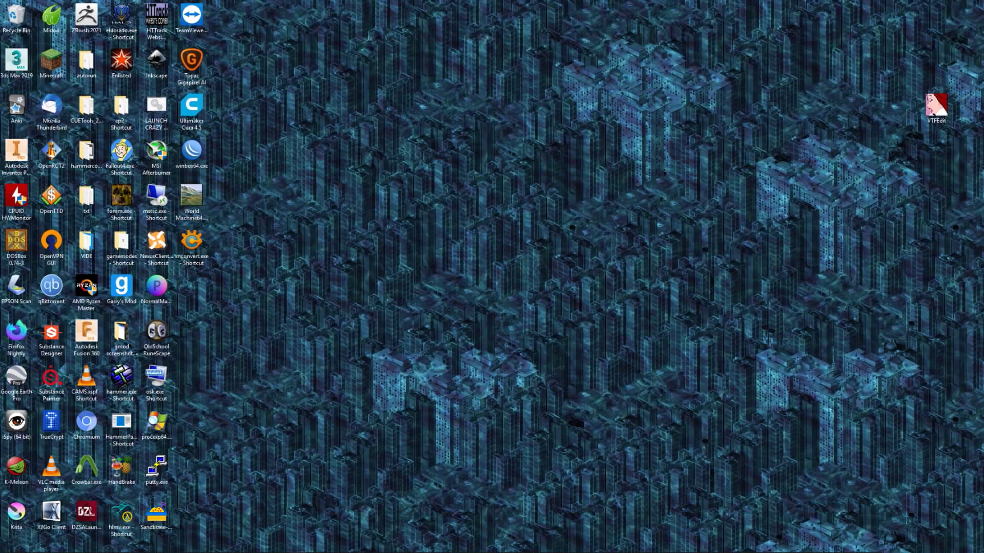
Review the file details of S3Cue.exe, close its properties and minimize the Release folder window
drag(983, 198, 452, 237)
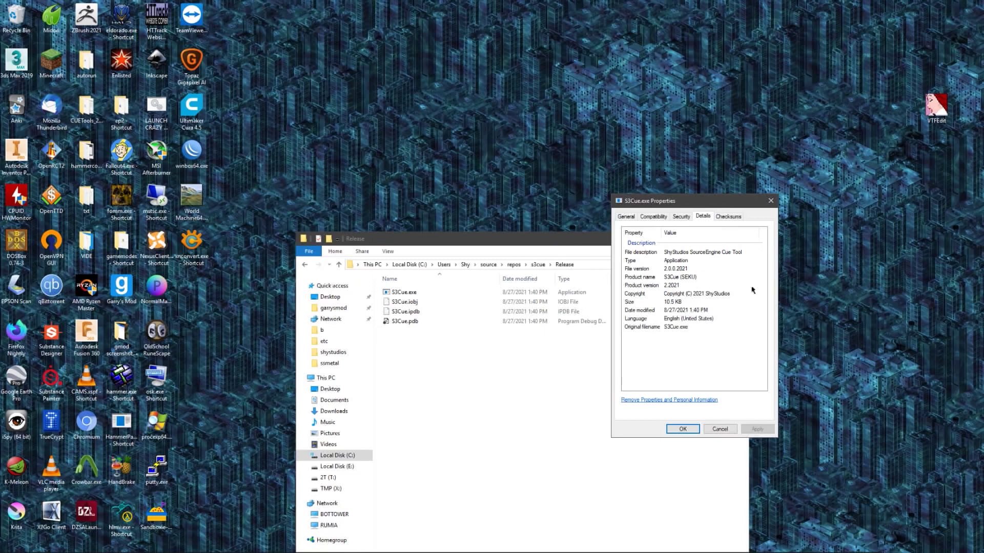
click(771, 202)
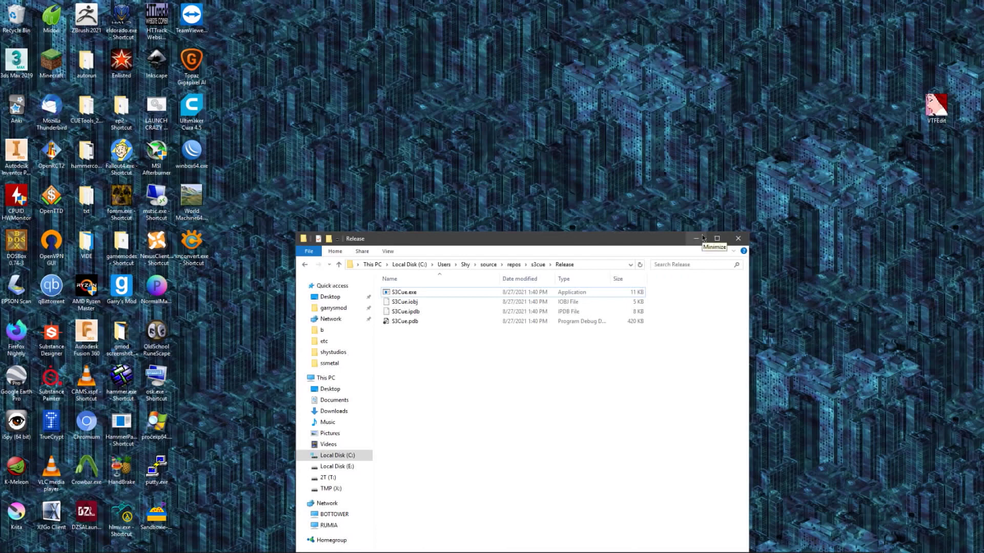
click(697, 239)
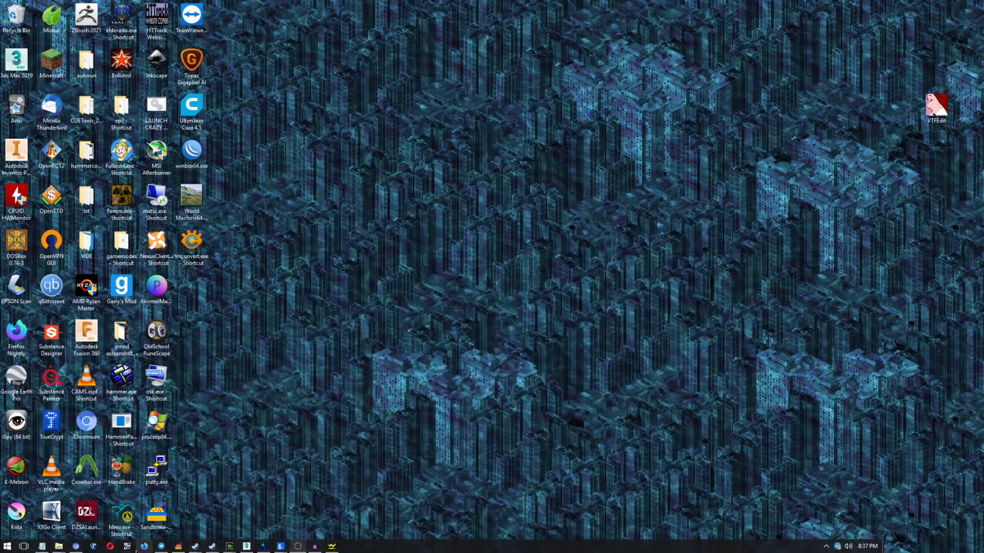
Switch to Audacity and record a stereo voice clip about 3.5 seconds long
click(315, 546)
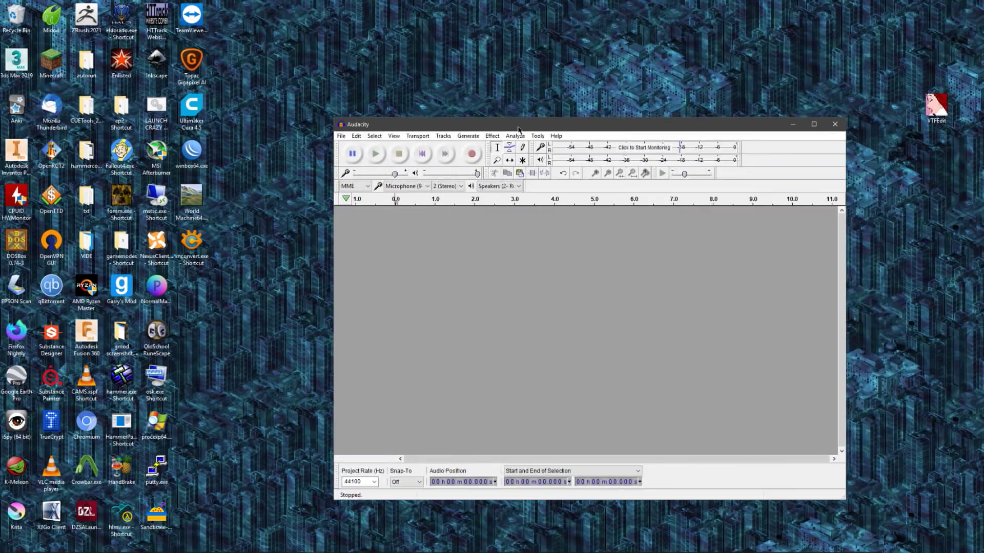
key(r)
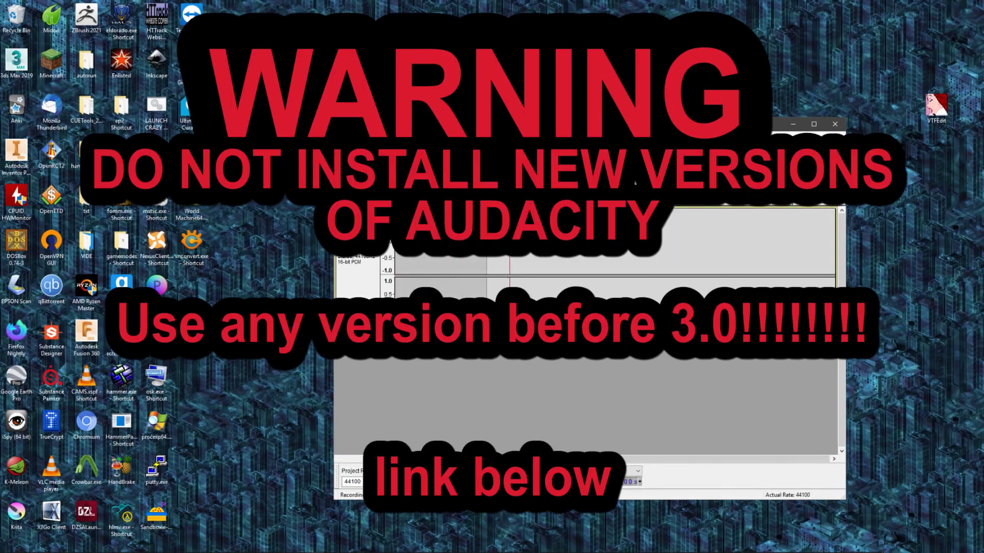
key(space)
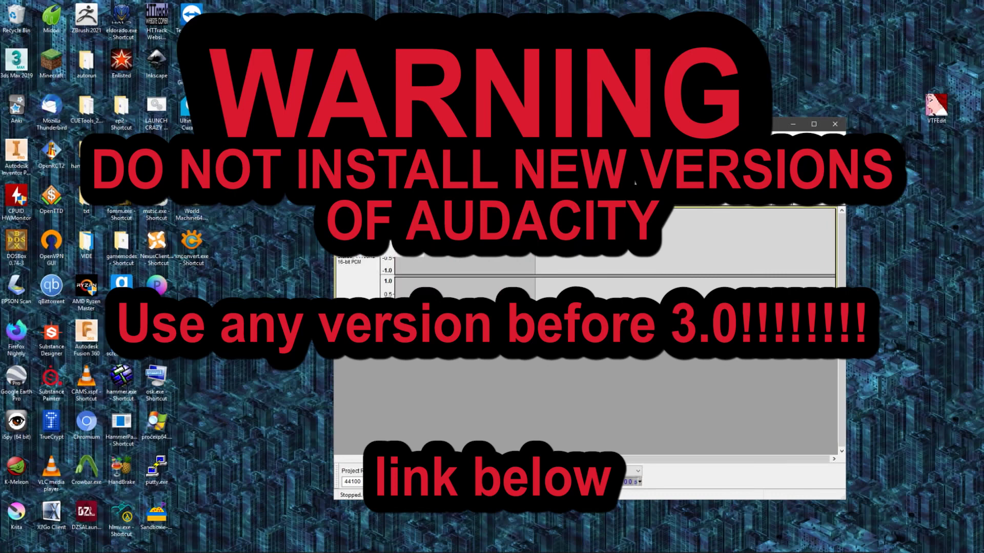
Export the recorded clip as sound1.wav into the shystudios sound folder
mouse_move(361, 198)
click(451, 209)
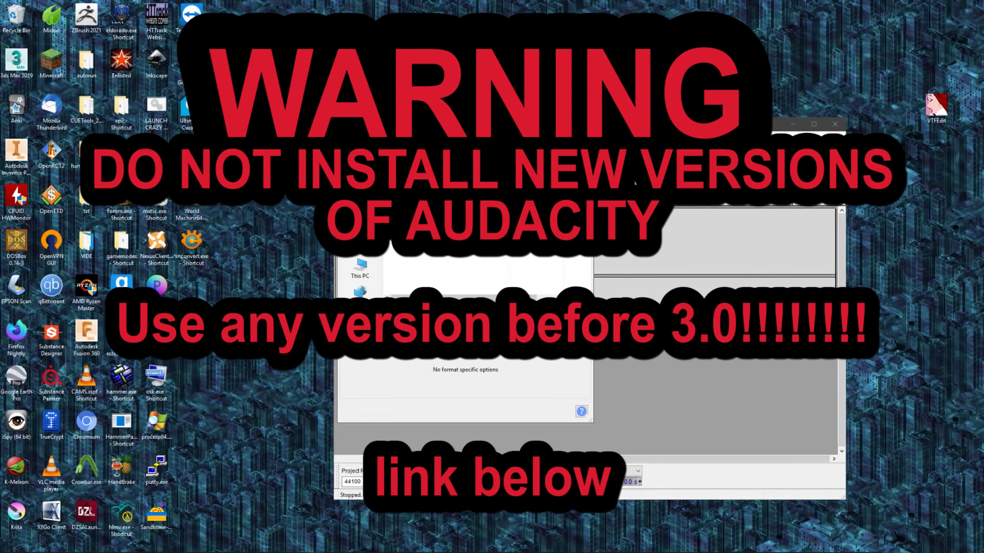
click(569, 309)
click(500, 372)
In Hammer, create a hollow room 1792 wide, 1984 long and 1216 high and texture its faces with dev/dev_blendmeasure
mouse_move(266, 547)
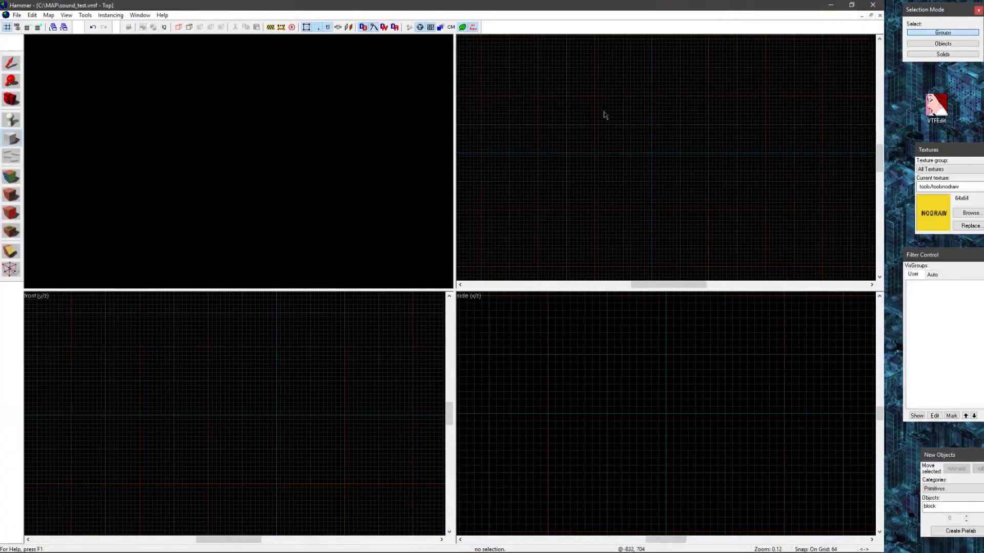
drag(596, 93, 700, 208)
drag(674, 399, 674, 323)
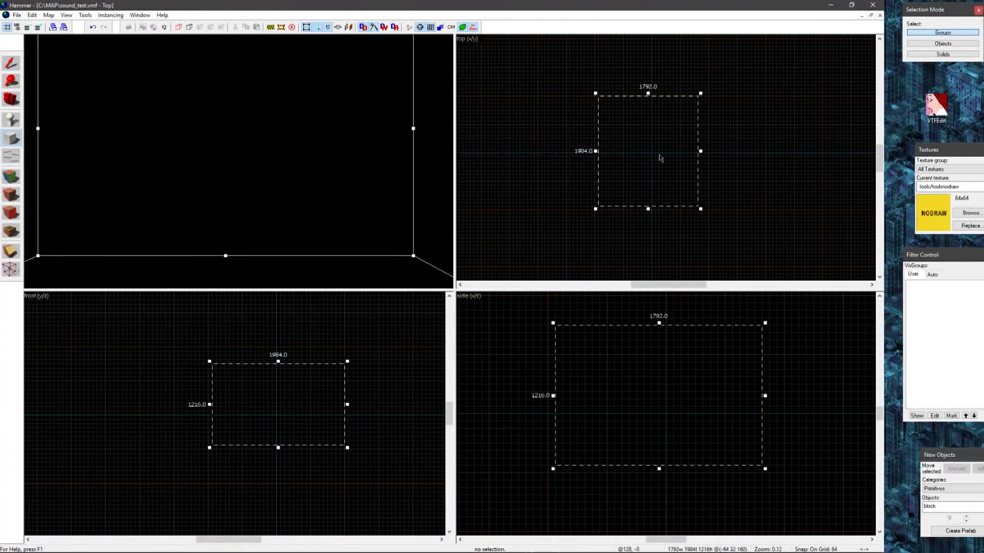
right_click(660, 159)
click(705, 253)
click(446, 294)
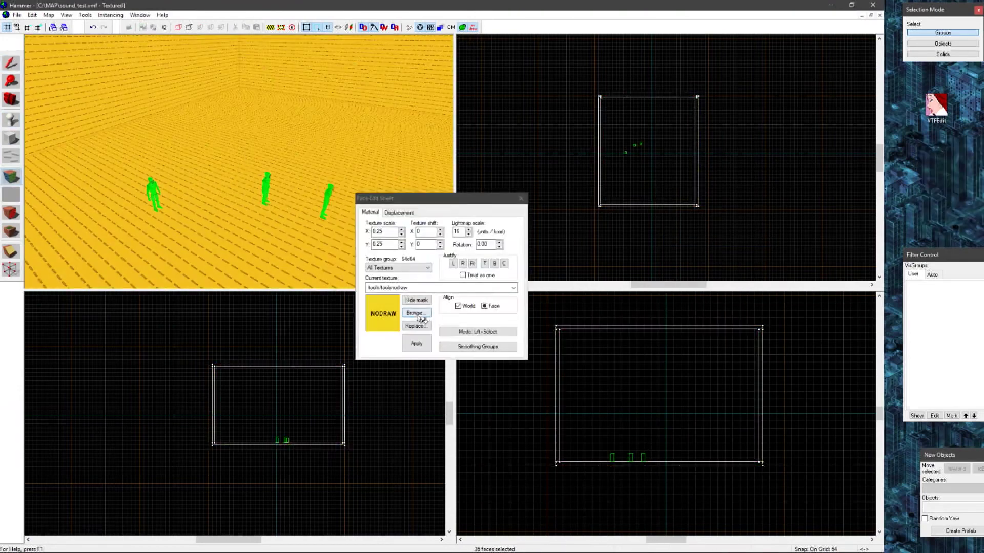
click(421, 317)
scroll(459, 266, down, 5)
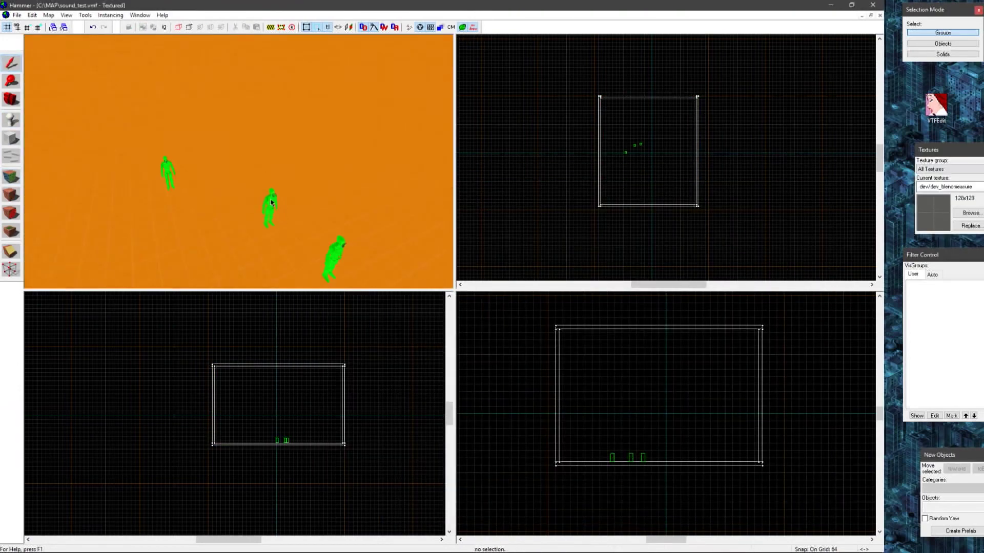
Convert the middle info_player_start entity into a light and apply its falloff and brightness properties
double_click(271, 202)
text(light)
key(Return)
click(404, 292)
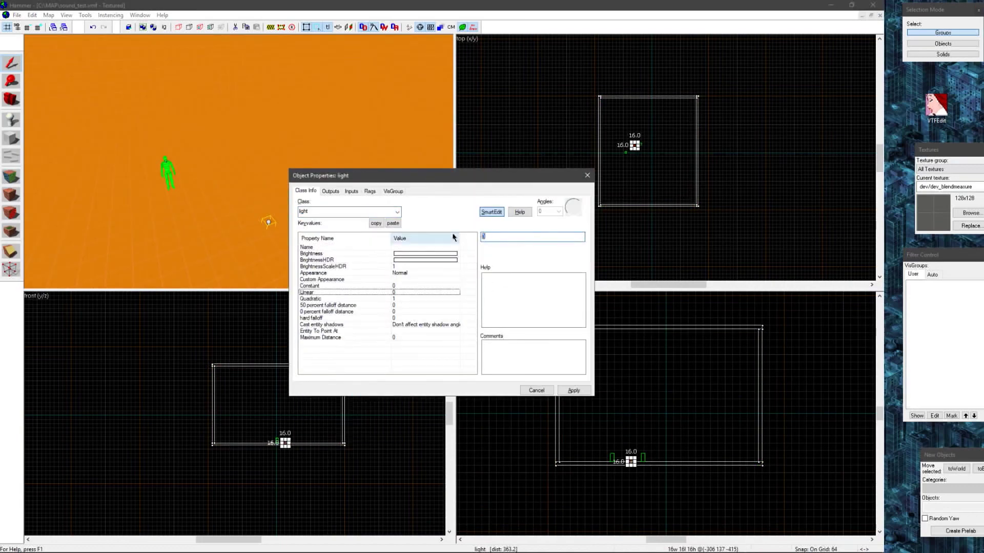
click(430, 299)
click(436, 253)
click(573, 390)
click(587, 176)
Convert the nearest info_player_start entity into an ambient_generic
double_click(342, 252)
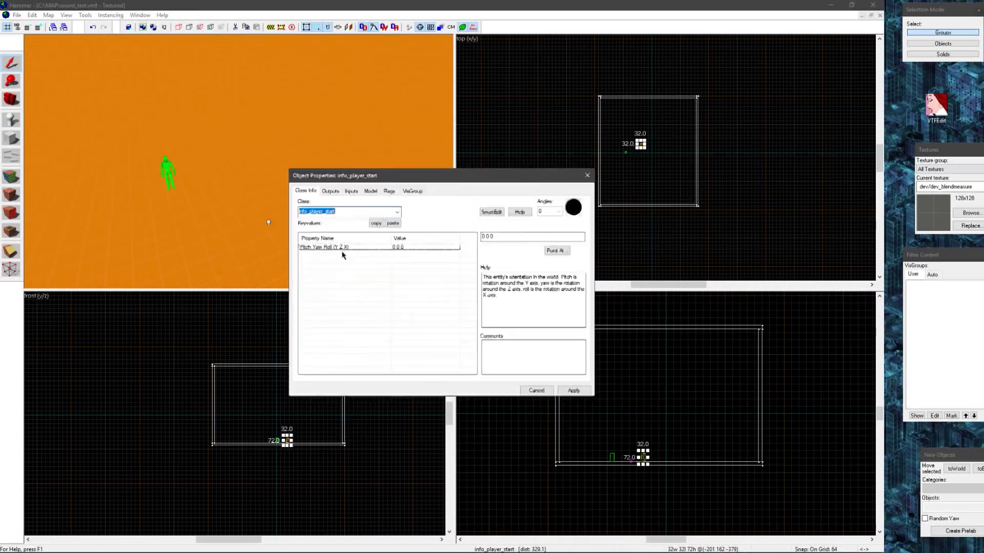
text(ambient_generic)
key(Return)
Look for the exported sound among the raw sounds for the ambient_generic, filtering by "sound" and "shy", and close the entity's properties
click(343, 253)
click(492, 249)
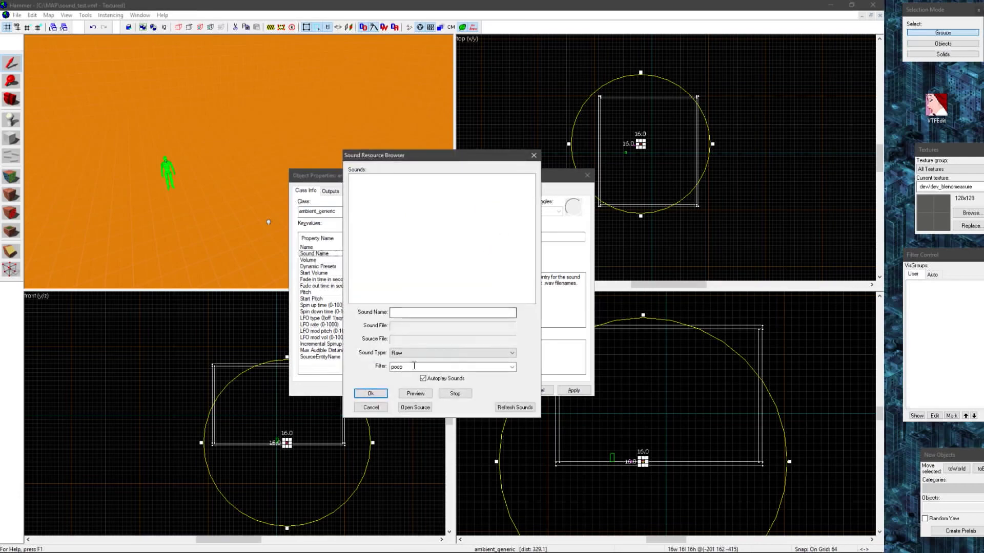
double_click(415, 366)
key(BackSpace)
text(sound)
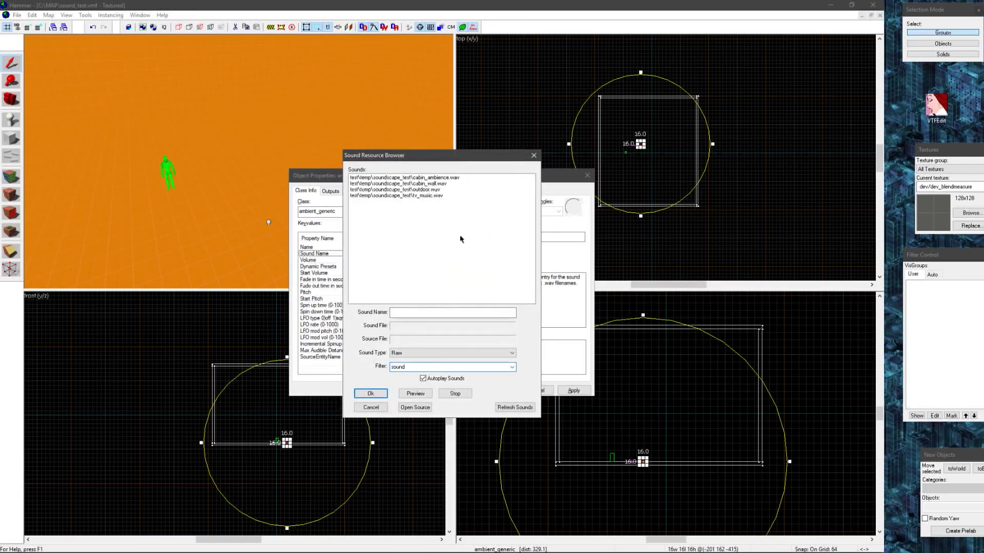
double_click(408, 367)
key(BackSpace)
text(shy)
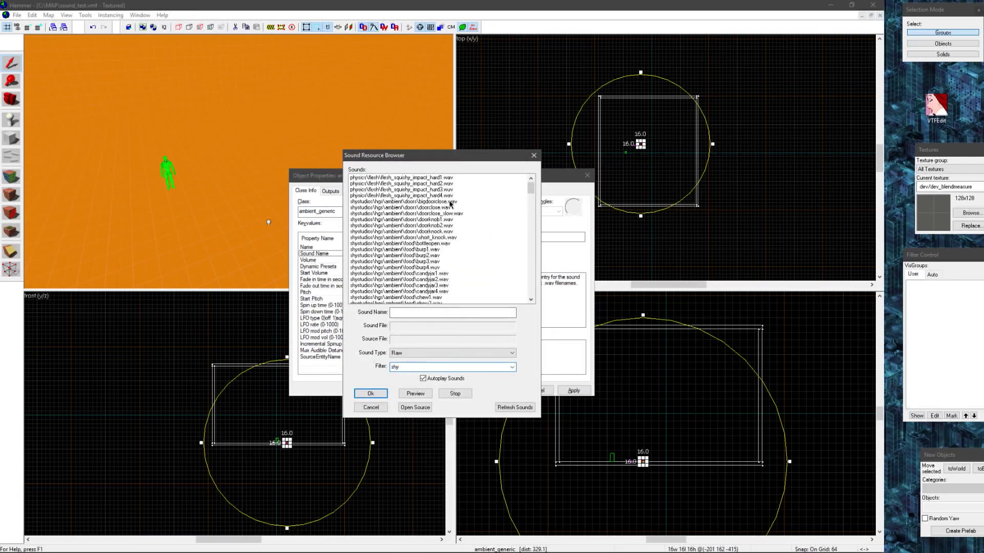
mouse_move(532, 188)
mouse_down()
mouse_move(531, 290)
mouse_move(532, 187)
mouse_up()
click(533, 155)
click(587, 175)
Relaunch Hammer and reopen the sound_test.vmf map
click(520, 163)
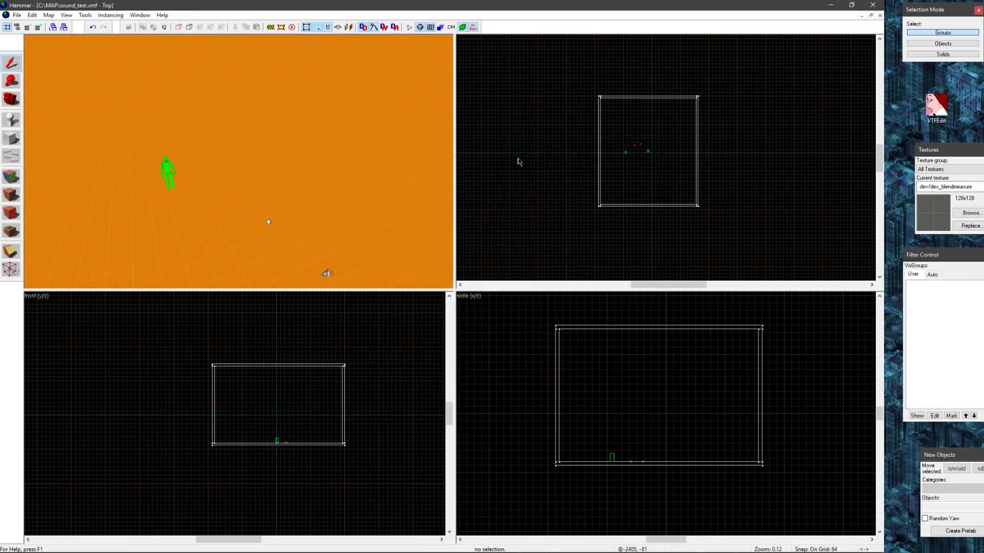
key(z)
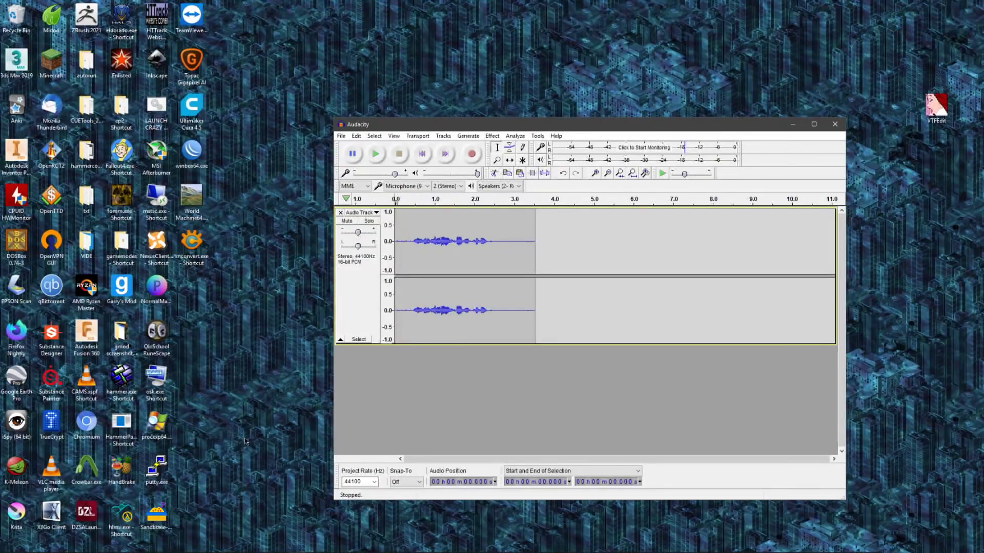
double_click(122, 381)
click(6, 14)
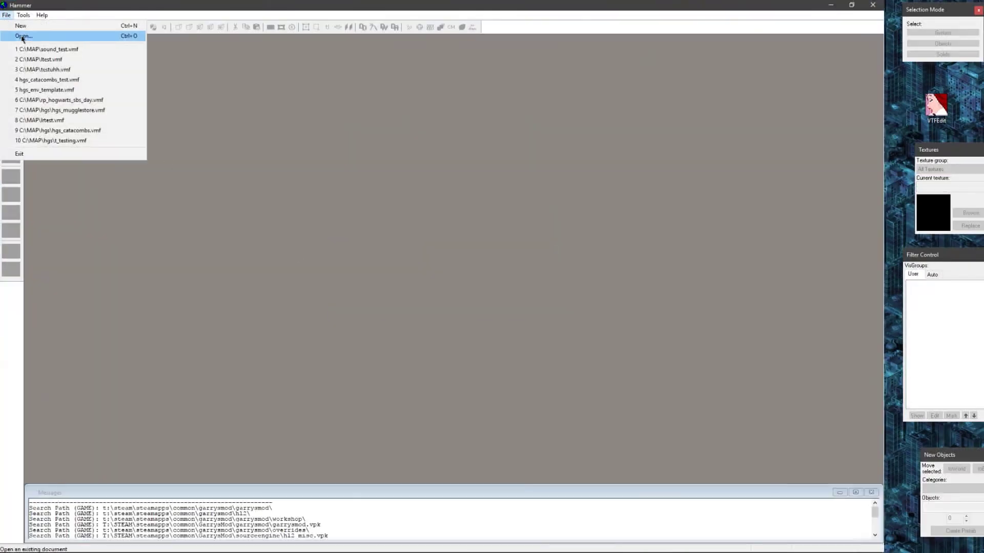
click(51, 46)
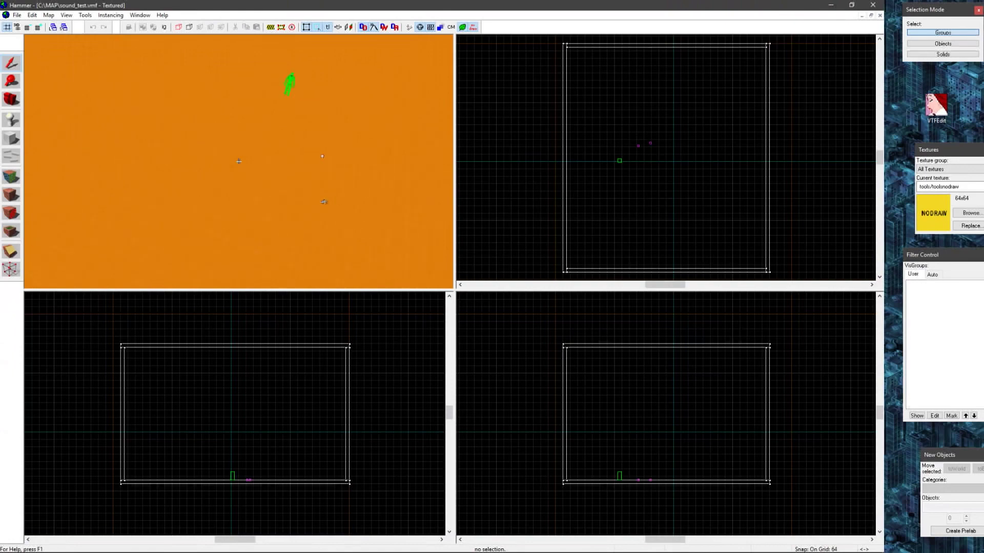
Assign shystudios\sound1.wav as the Sound Name of the ambient_generic entity
double_click(259, 209)
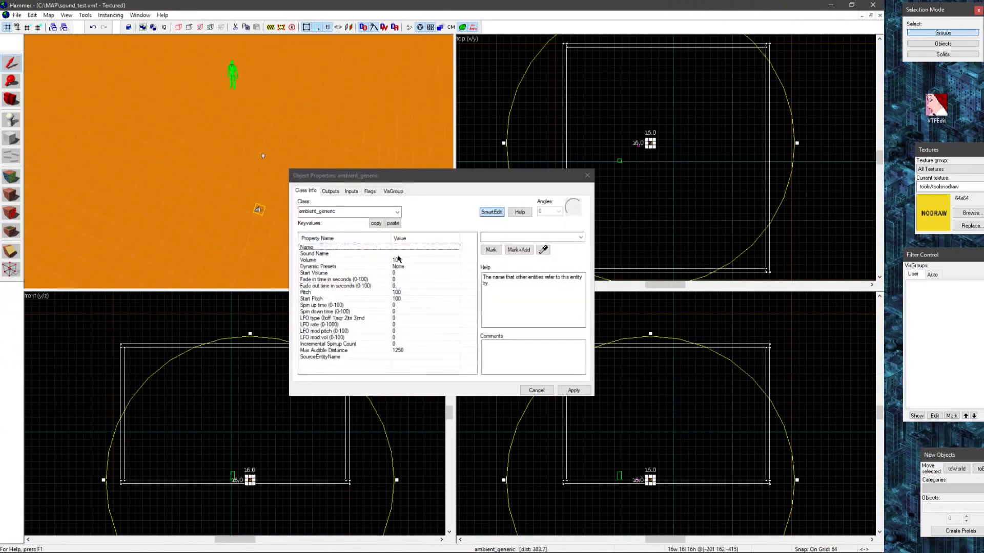
click(397, 254)
click(492, 250)
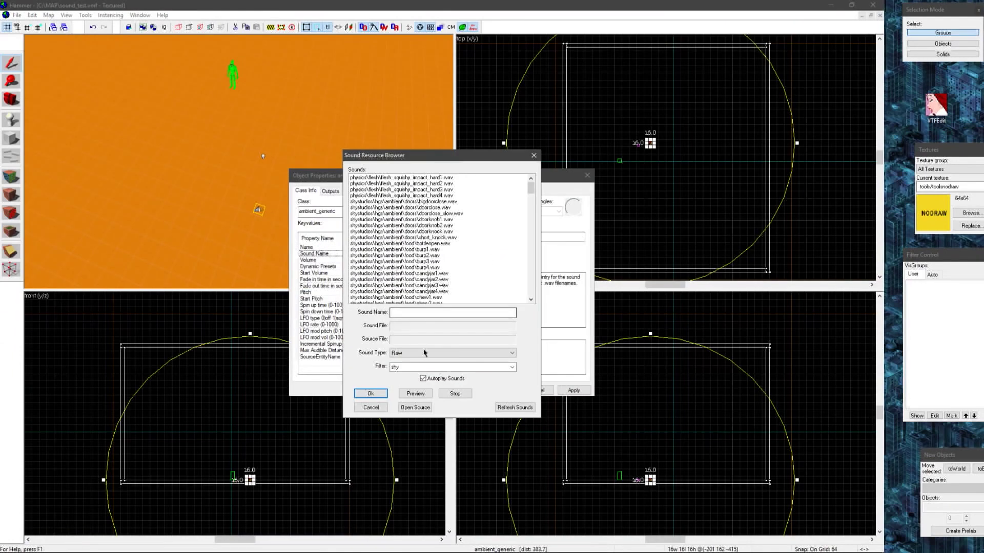
drag(531, 188, 531, 288)
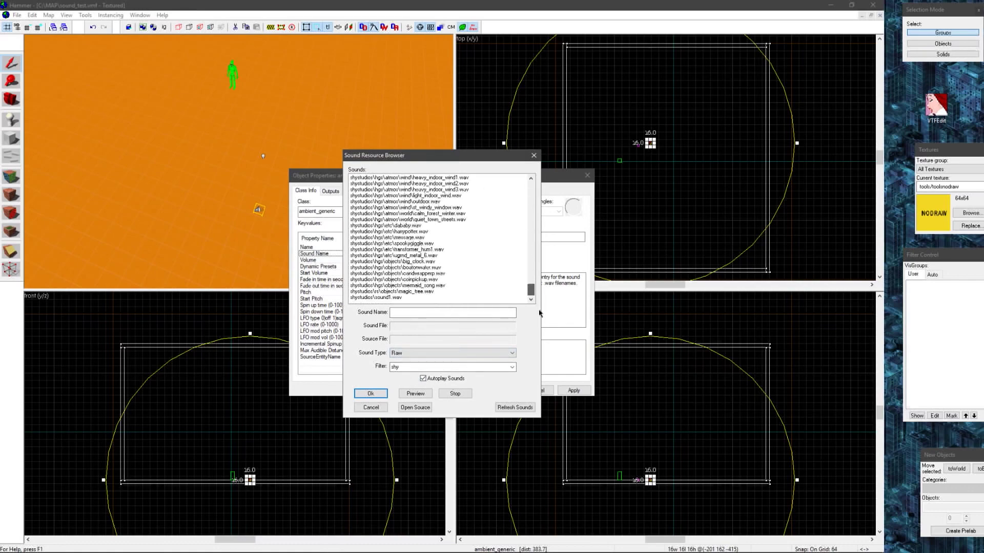
click(377, 297)
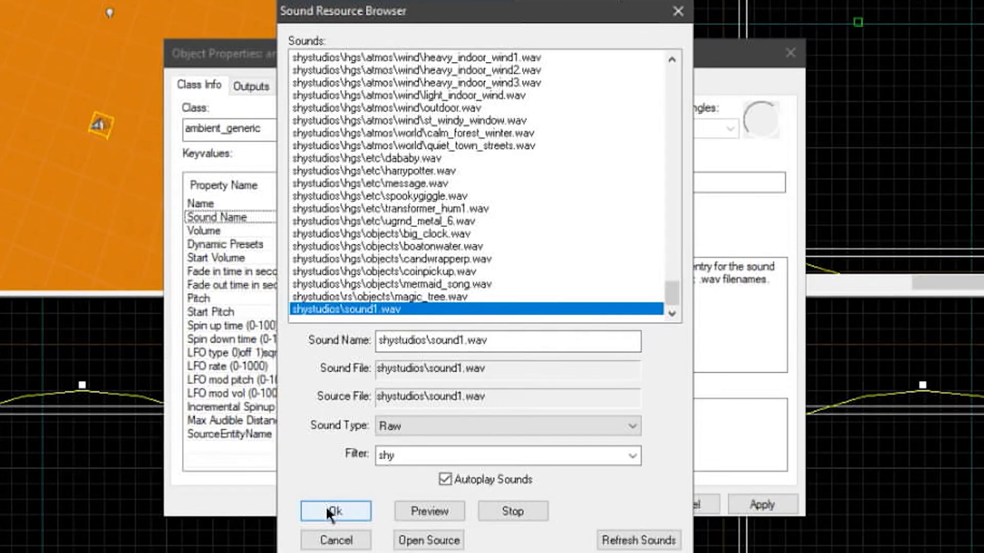
click(326, 508)
Clear the Start Silent and Is NOT Looped flags of the ambient_generic
click(333, 85)
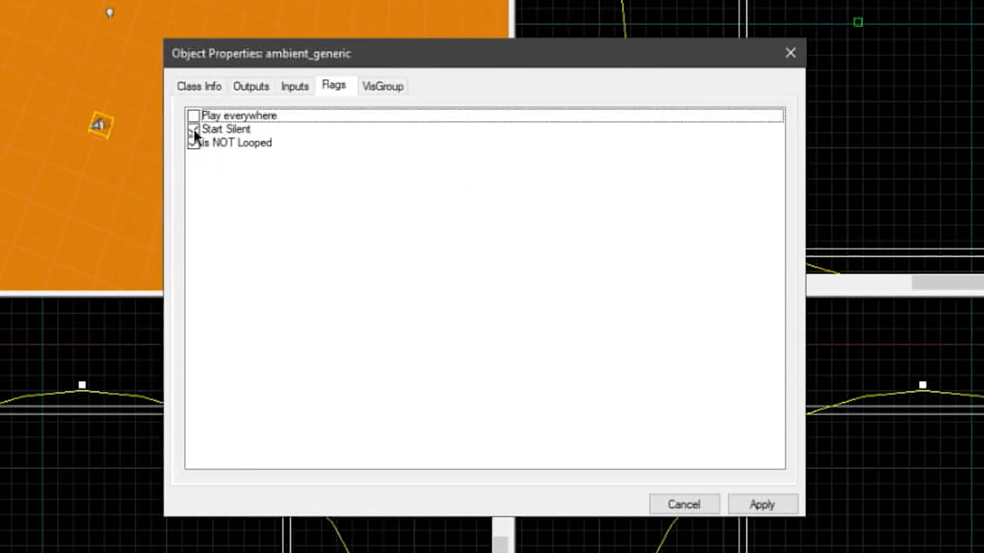
click(193, 130)
click(192, 143)
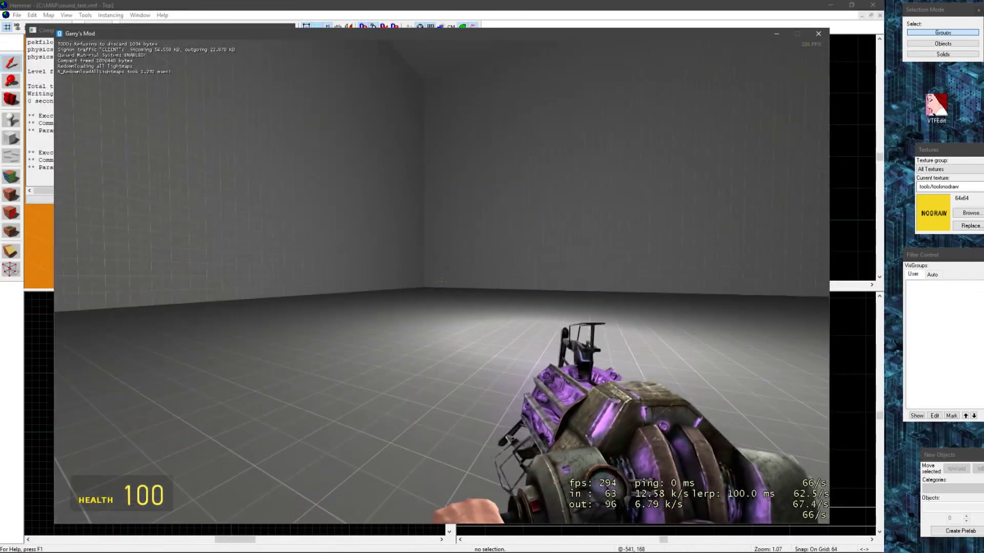
Check the sound in the compiled map running in Garry's Mod and minimize the game
click(441, 281)
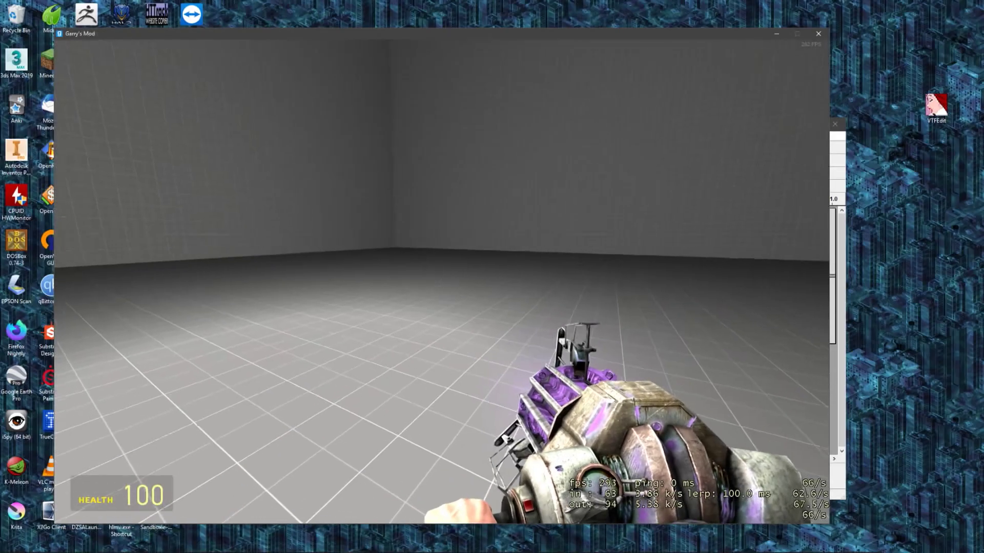
key(super)
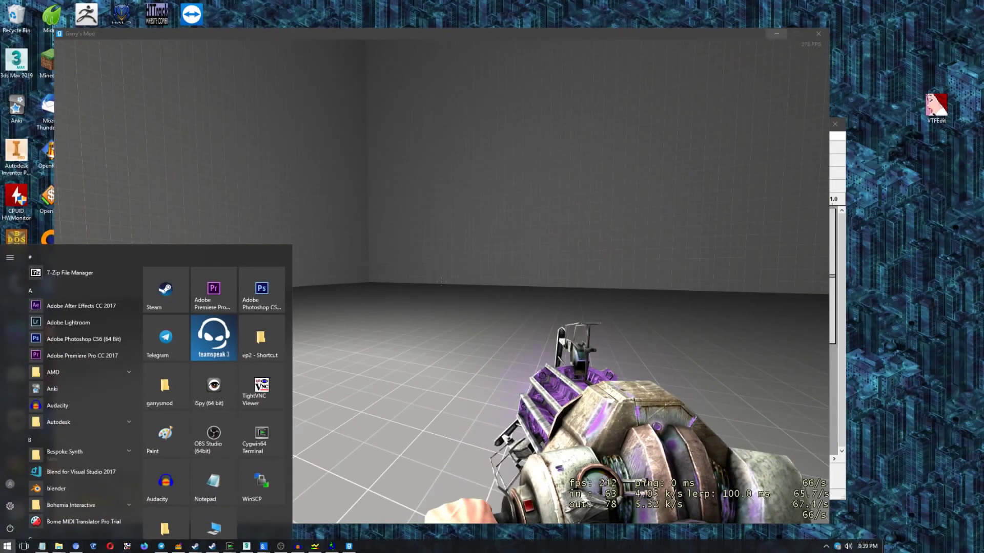
key(Escape)
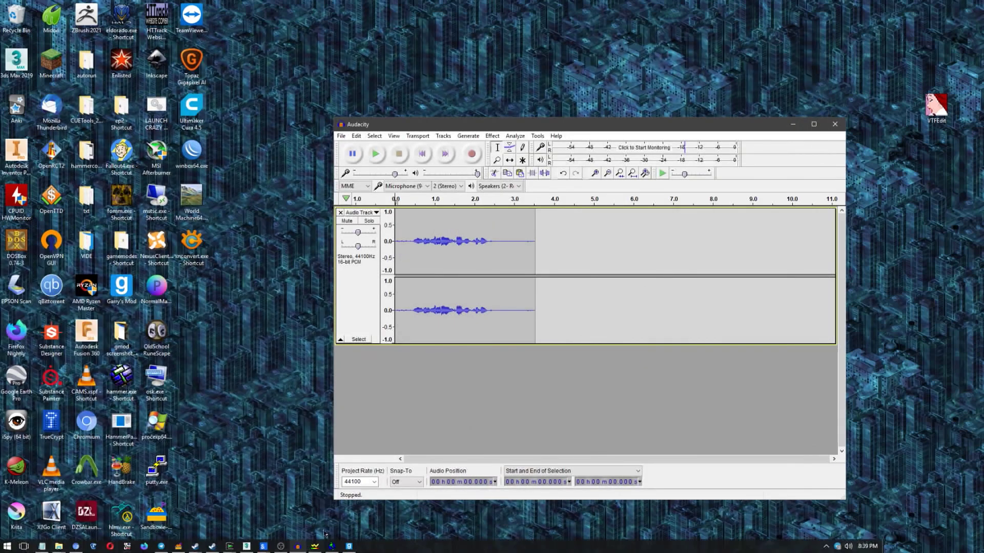
Switch to GoldWave and open sound1.wav from the shystudios folder
click(315, 547)
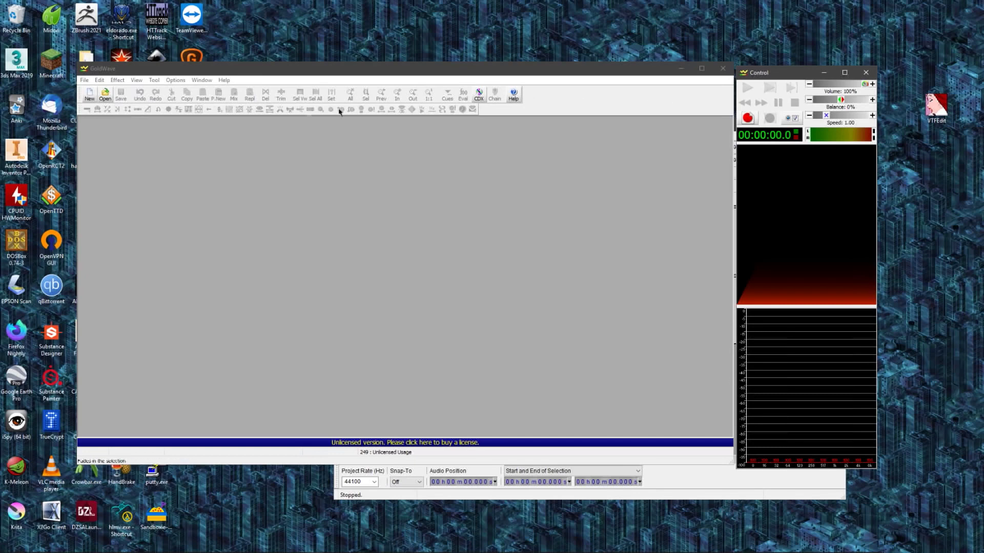
click(105, 95)
click(492, 142)
click(492, 141)
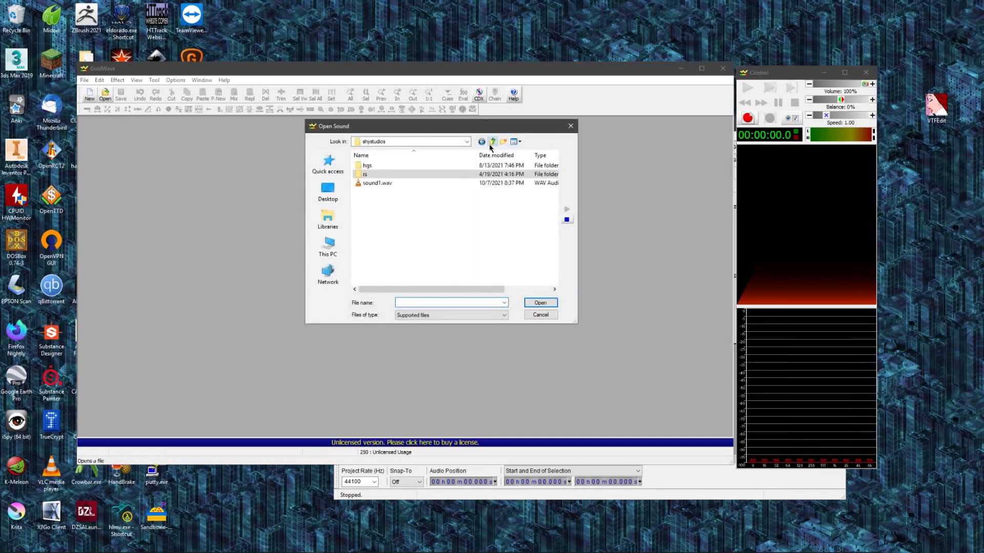
double_click(384, 185)
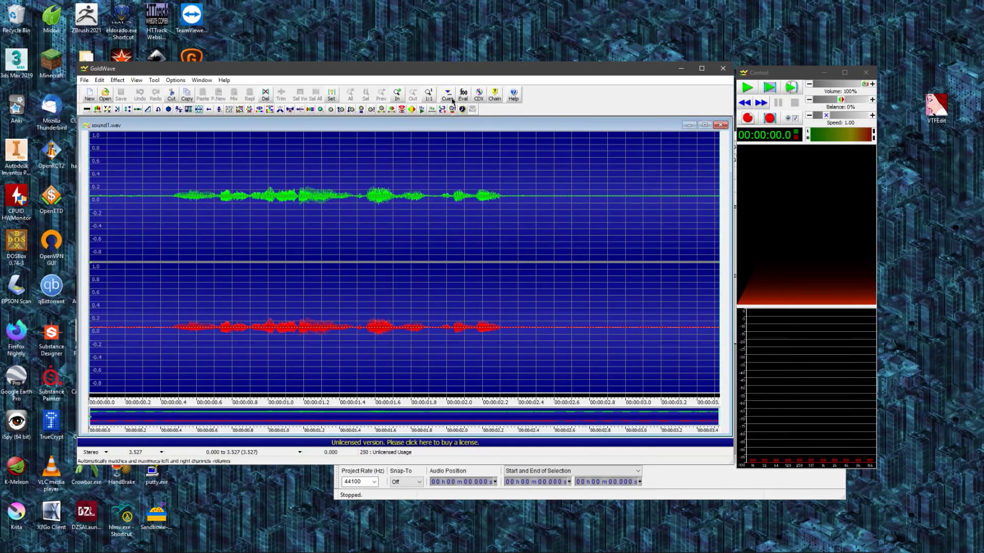
Add a cue point named start_cue at the start of sound1.wav
click(448, 95)
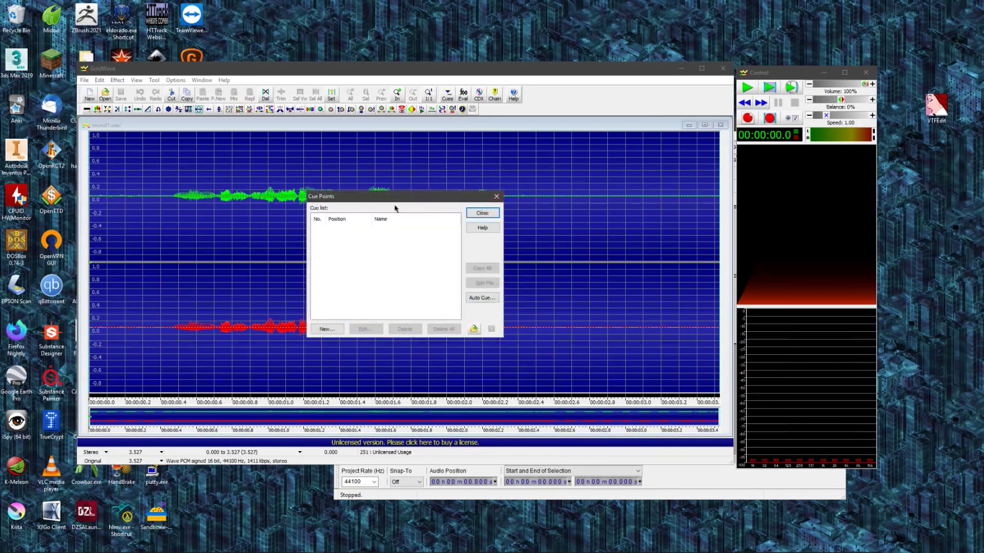
click(455, 323)
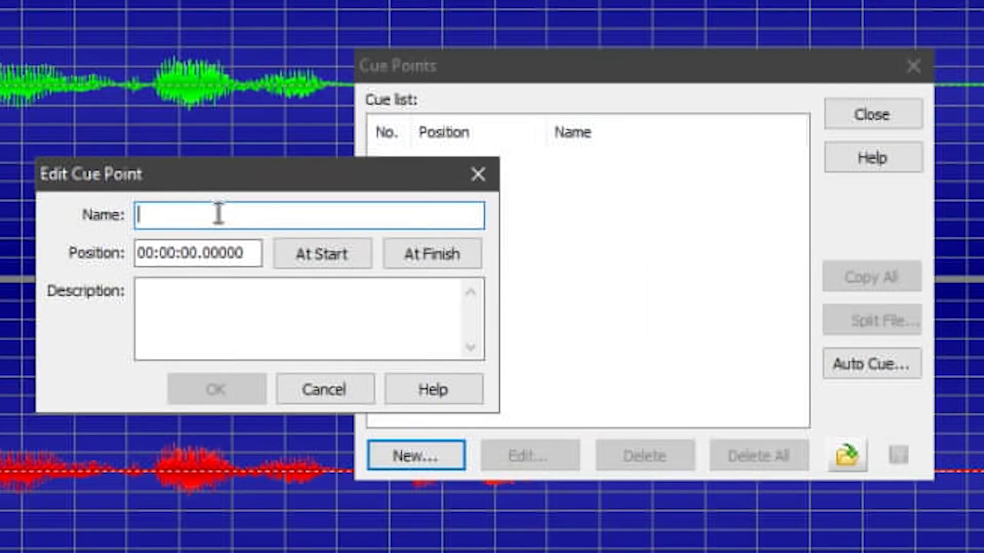
text(start_cue)
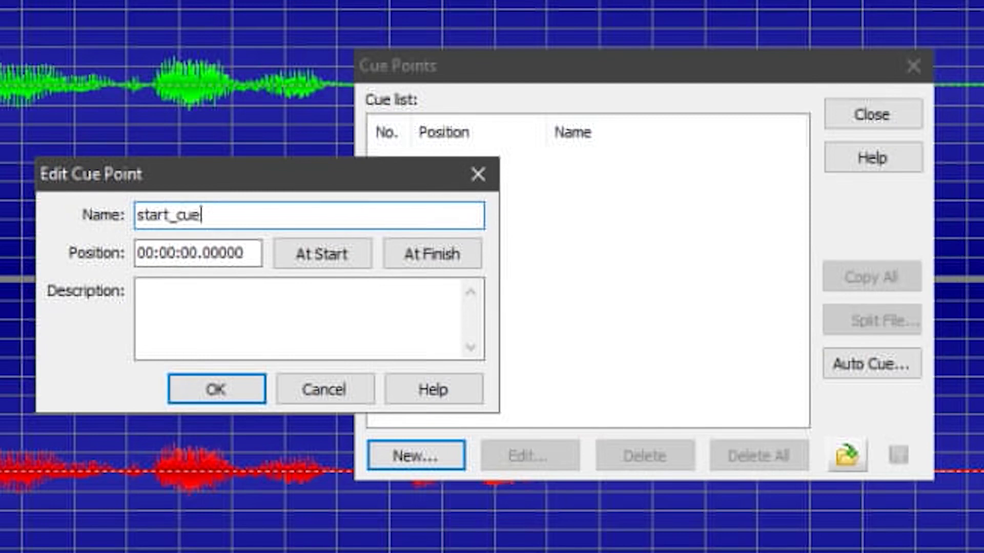
click(308, 250)
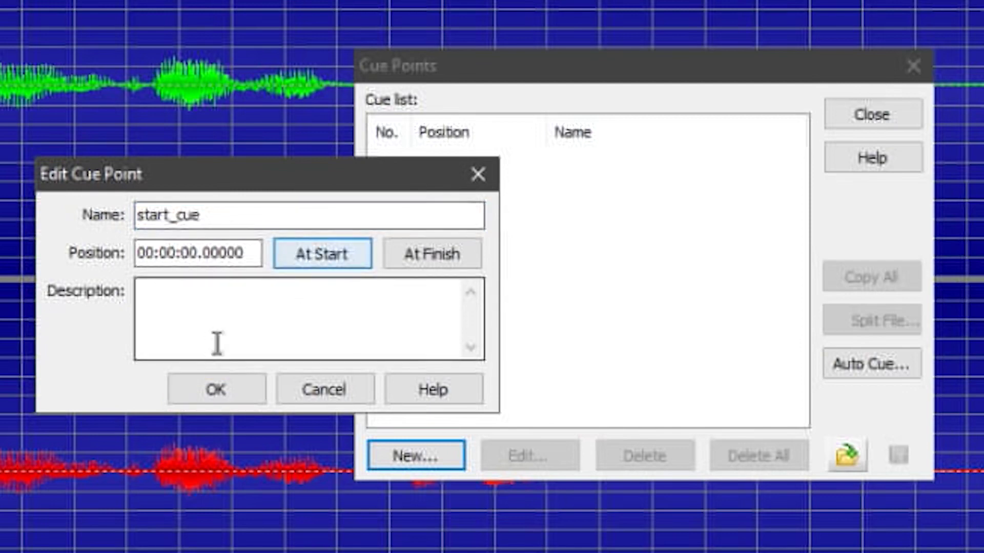
click(198, 397)
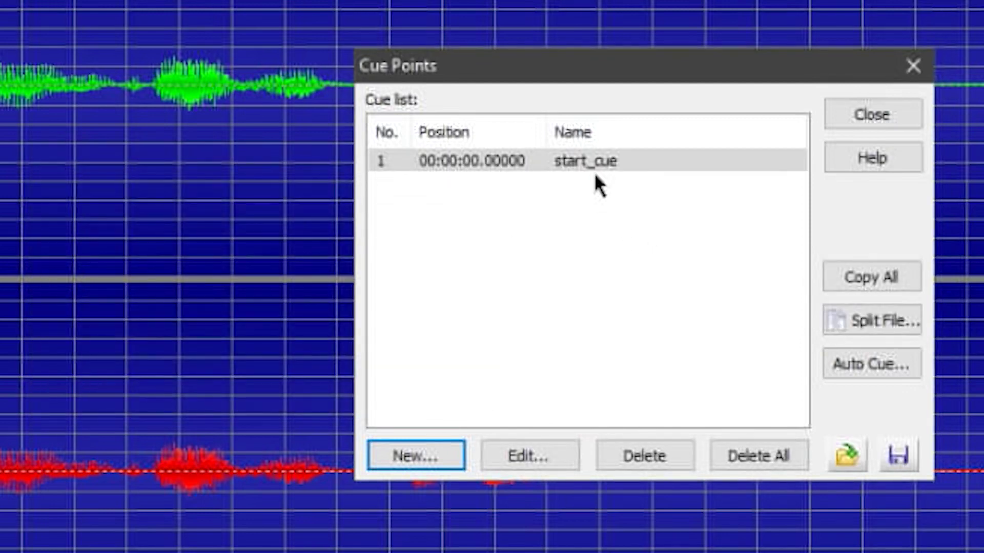
Try a second cue point named awfaw at the finish of the sound and remove it from the cue list
click(420, 452)
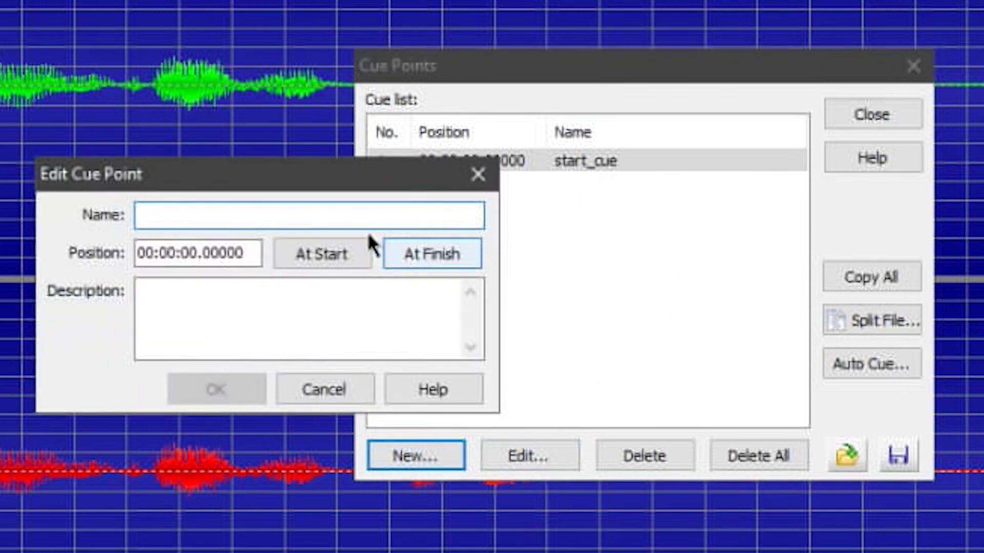
click(332, 216)
text(awfaw)
click(435, 256)
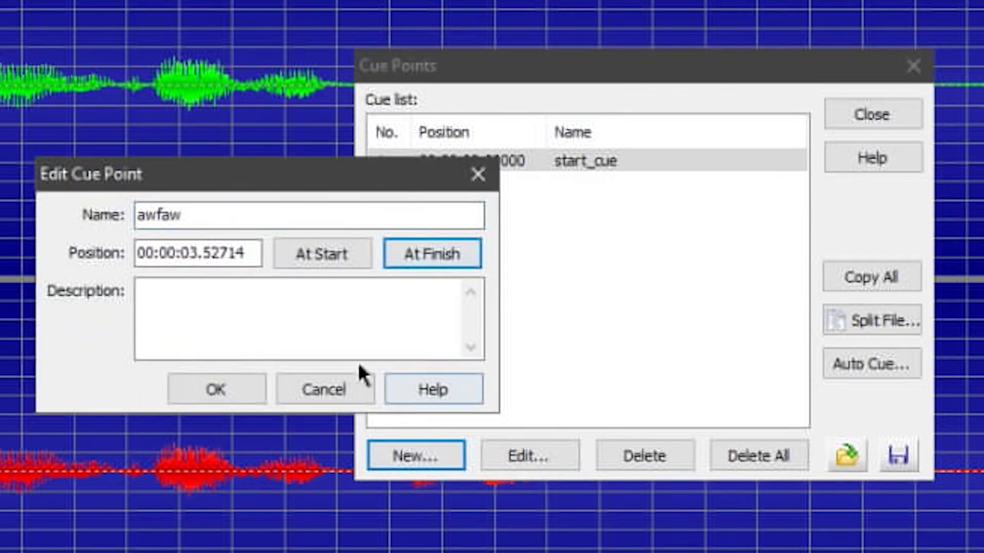
click(233, 396)
click(587, 185)
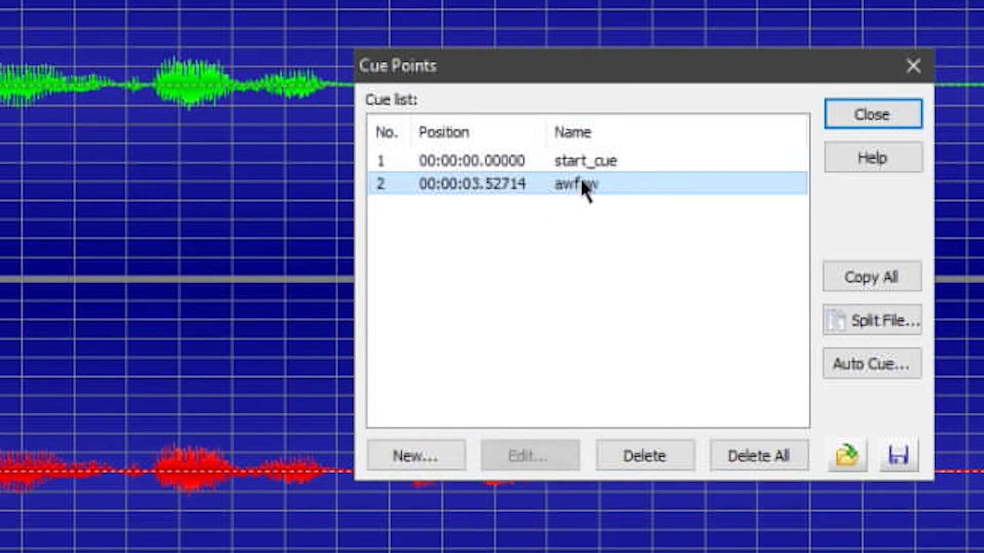
click(592, 163)
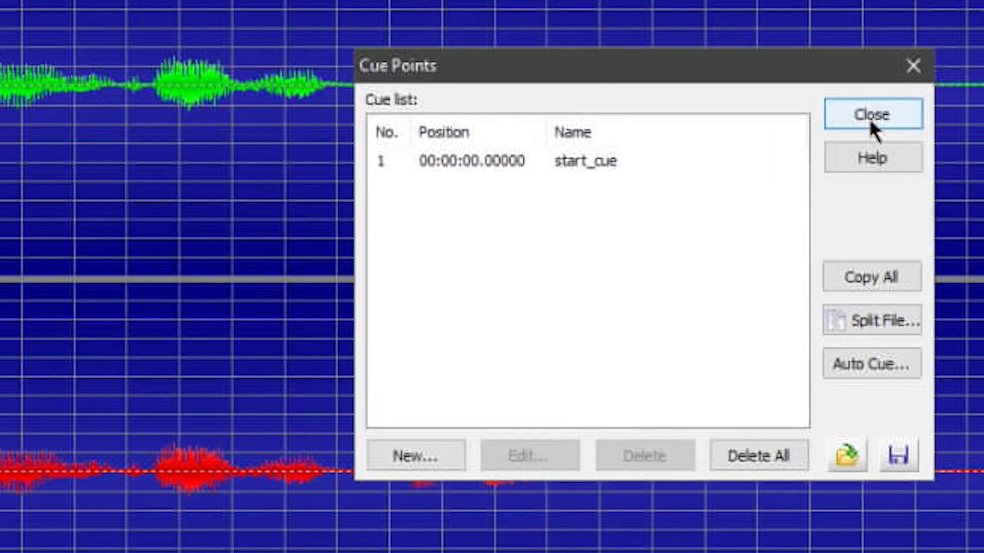
Close the cue list after trying to save sound1.wav, and quit Garry's Mod to release the file
click(871, 115)
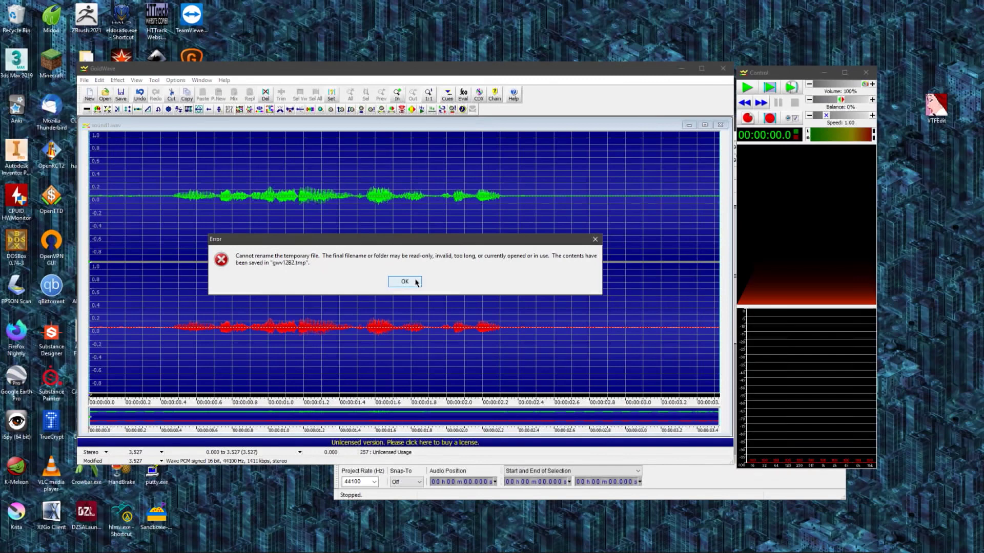
click(405, 282)
mouse_move(303, 550)
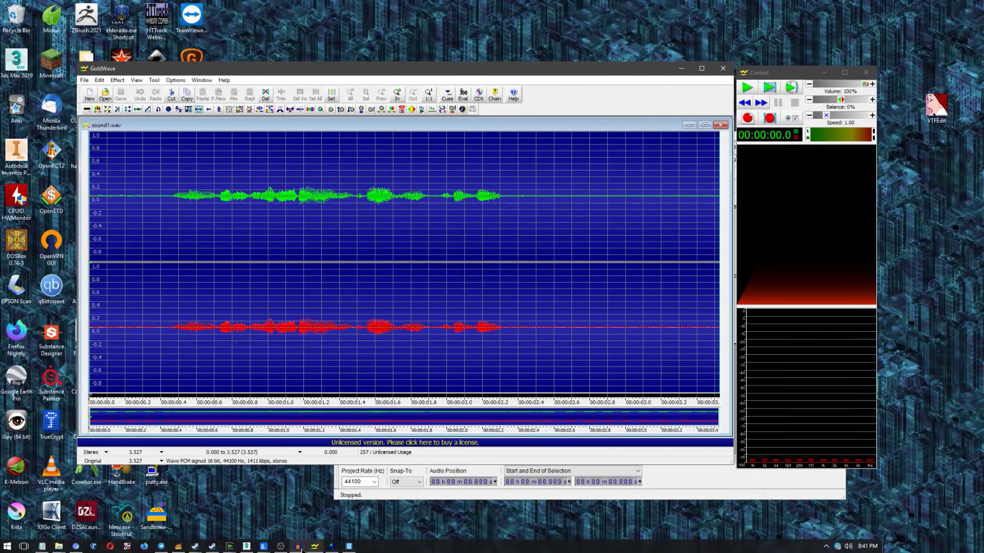
click(348, 547)
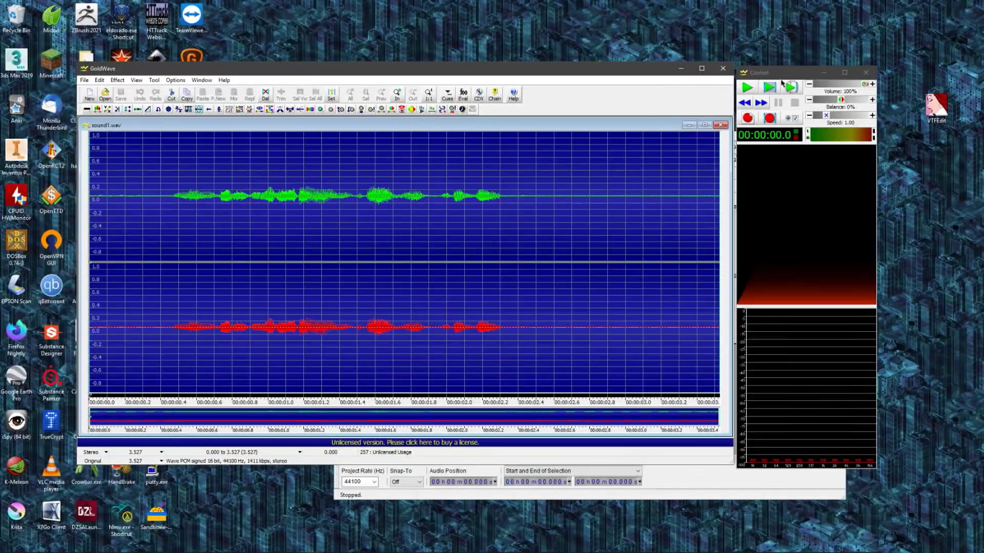
Save the sound over sound1.wav in the shystudios folder as Wave, PCM signed 16 bit, stereo
click(84, 81)
click(118, 163)
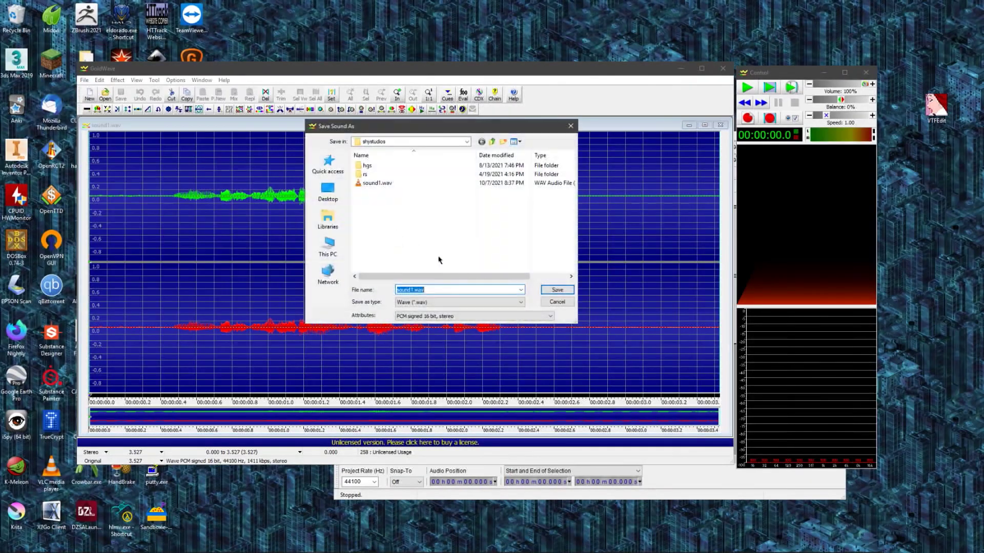
click(570, 291)
click(462, 283)
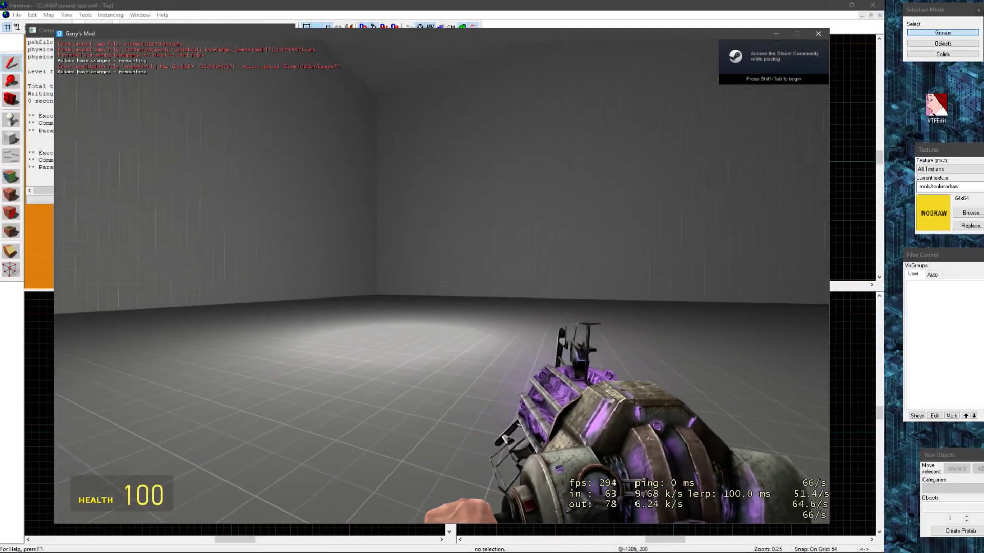
Walk around the test map in Garry's Mod to check whether sound1.wav loops
key(w)
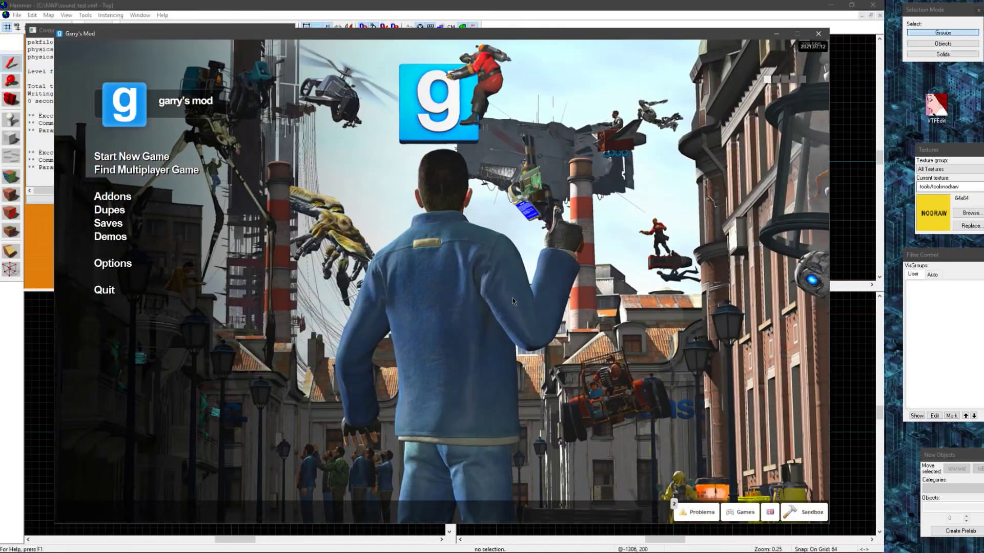
Look through the water, world and wind sound folders under shystudios\hgs\atmos in File Explorer
drag(983, 73, 456, 120)
double_click(370, 173)
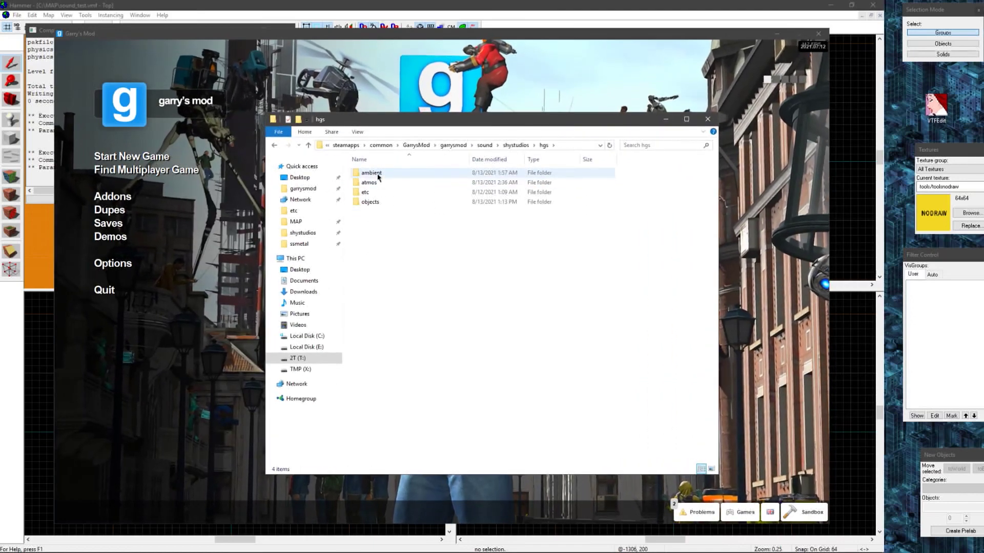
double_click(378, 182)
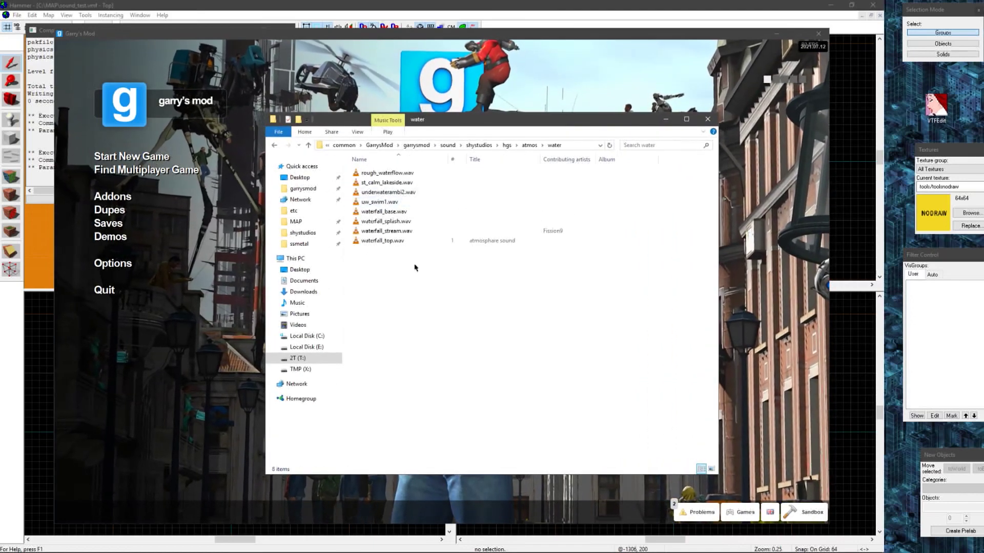
click(525, 148)
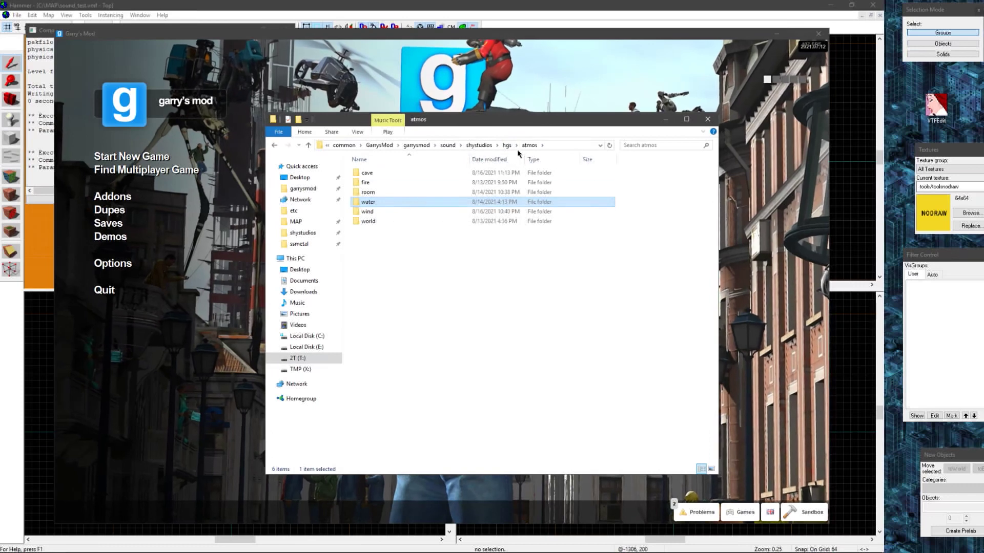
double_click(377, 221)
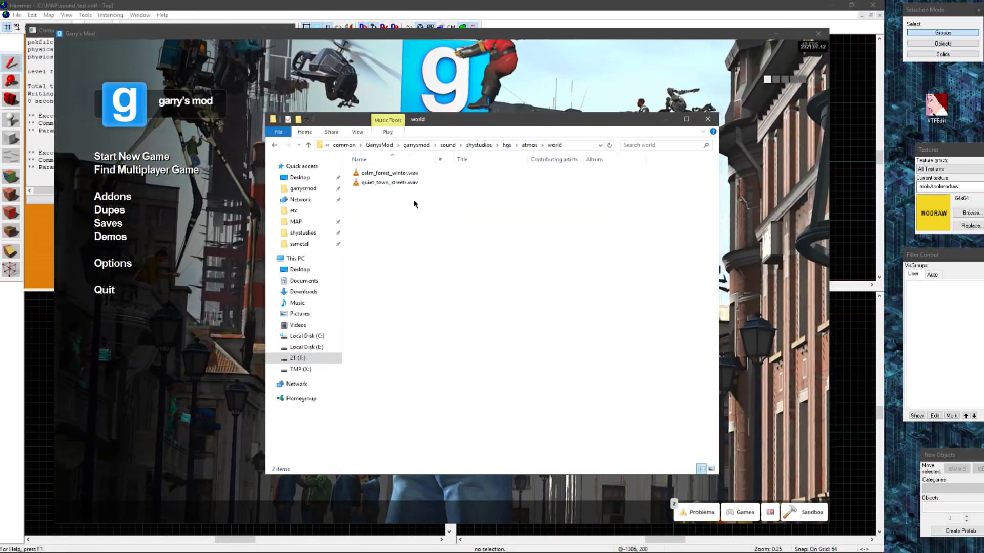
click(537, 145)
double_click(401, 211)
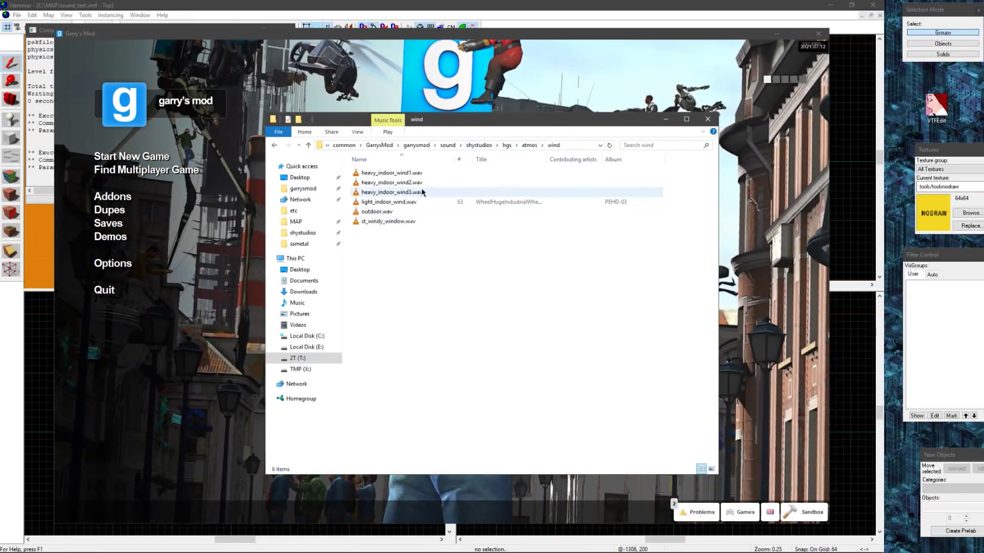
Switch to Audacity, remove the existing audio track and record a new one about 4.4 seconds long
click(322, 547)
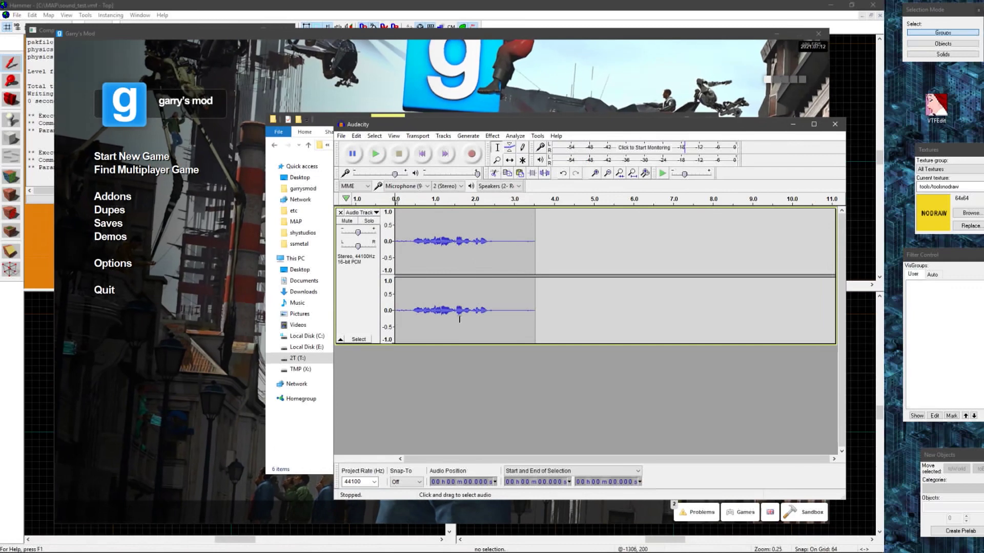
click(341, 212)
click(472, 154)
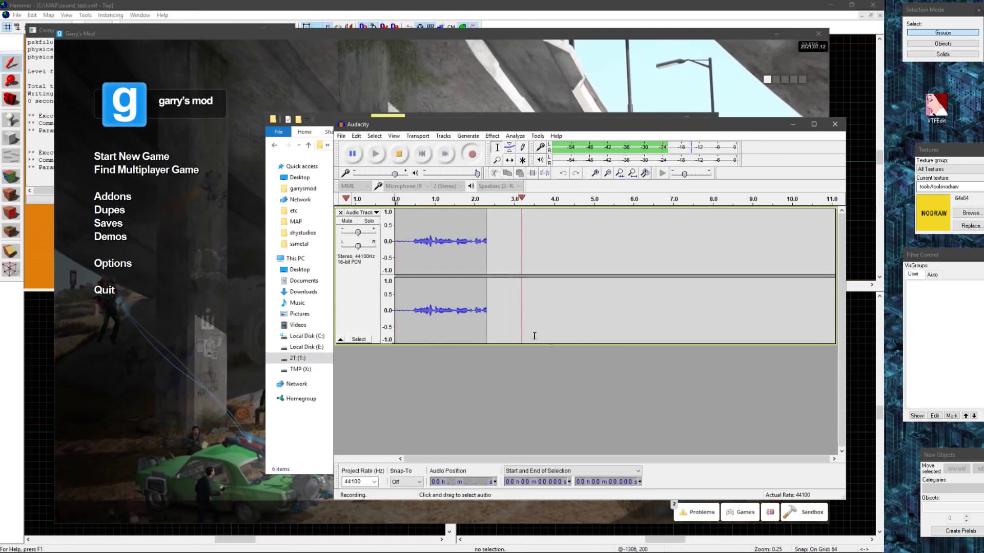
click(401, 154)
Export the recording as sound2 in 16-bit PCM WAV format to the shystudios folder, with two output channels
click(341, 136)
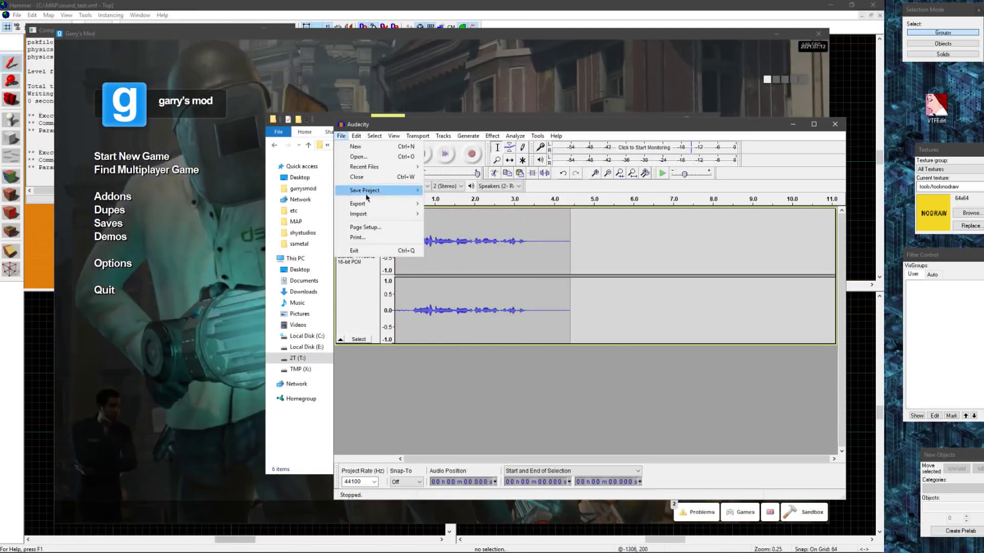
mouse_move(389, 204)
click(444, 205)
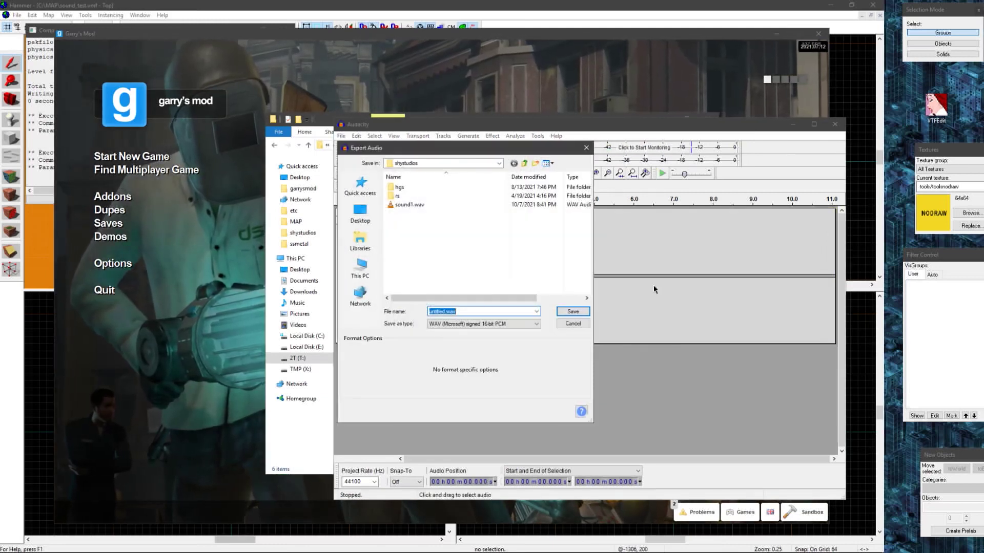
text(sound2)
key(Return)
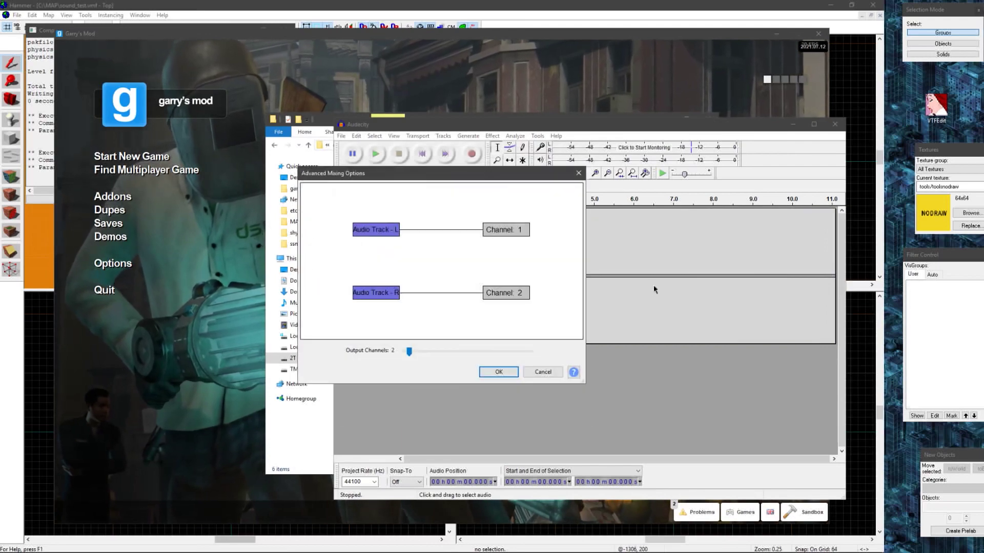
key(Return)
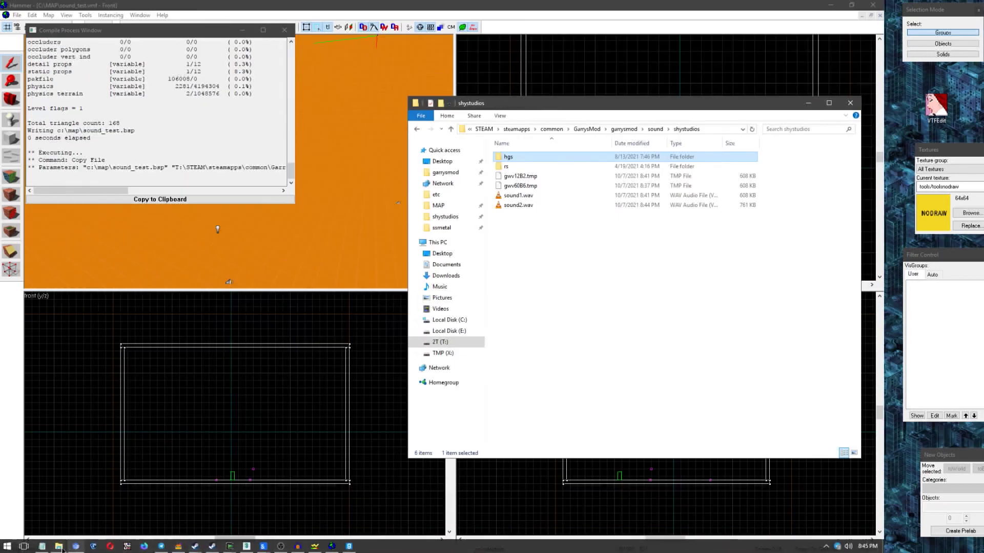
Process sound2.wav from the shystudios folder with S3Cue.exe from the s3cue Release folder
mouse_move(59, 548)
click(358, 507)
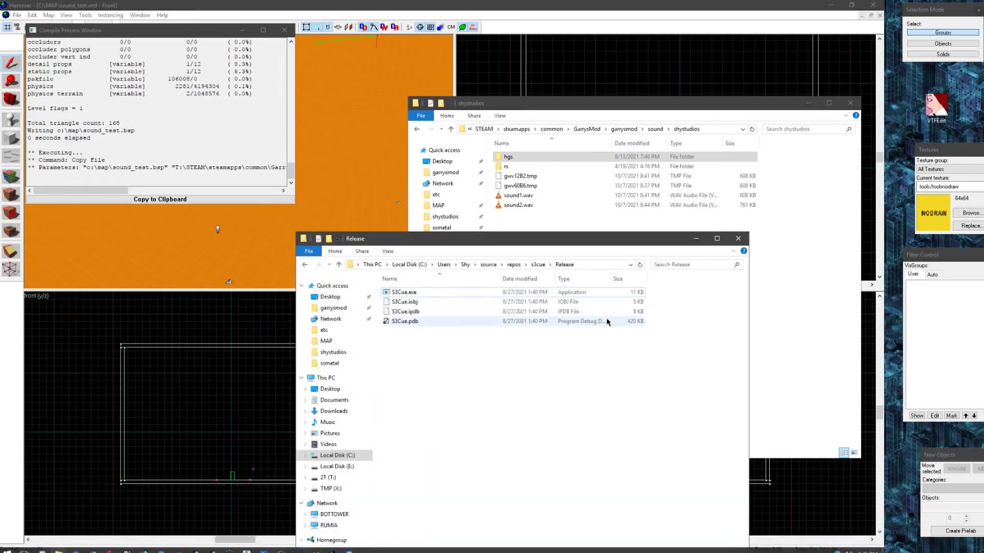
drag(448, 250, 347, 284)
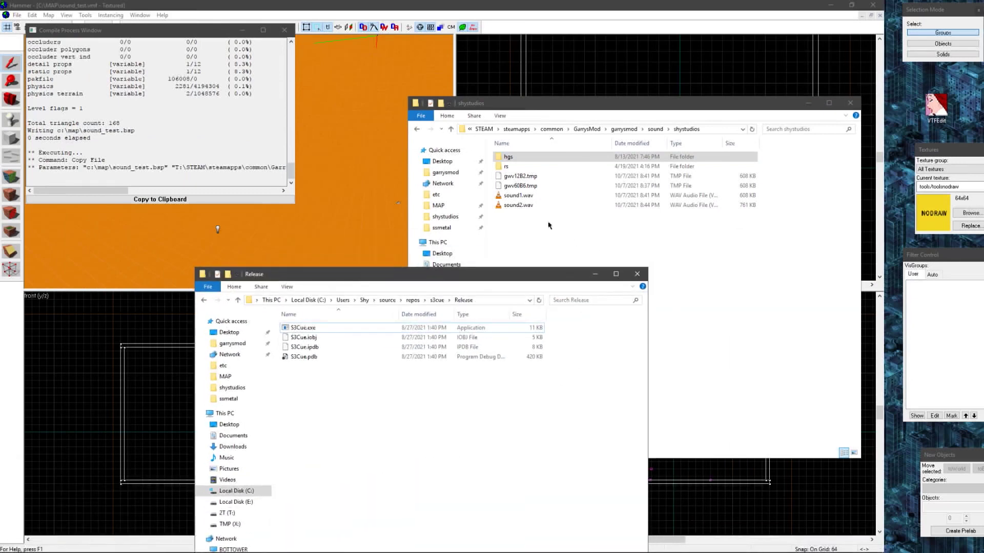
drag(519, 207, 303, 328)
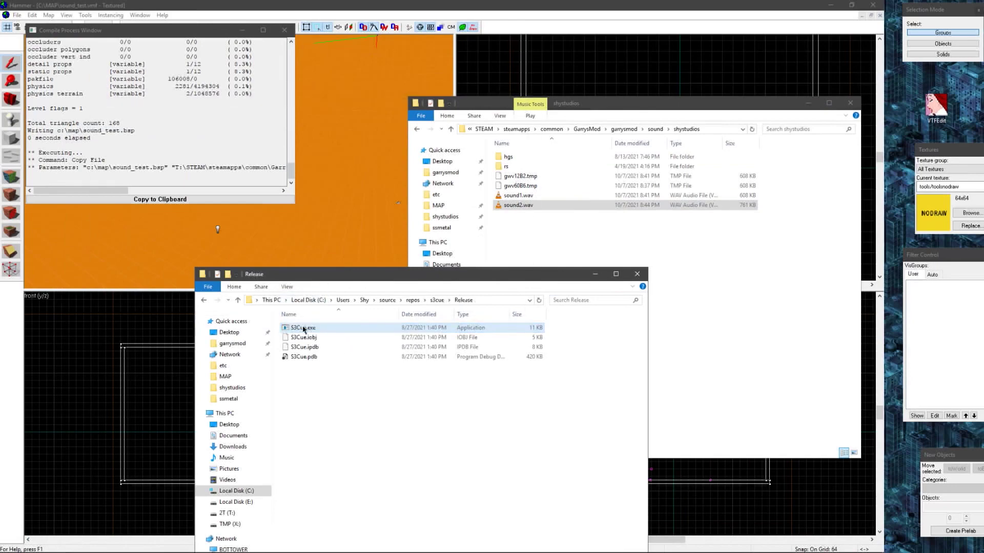
click(552, 227)
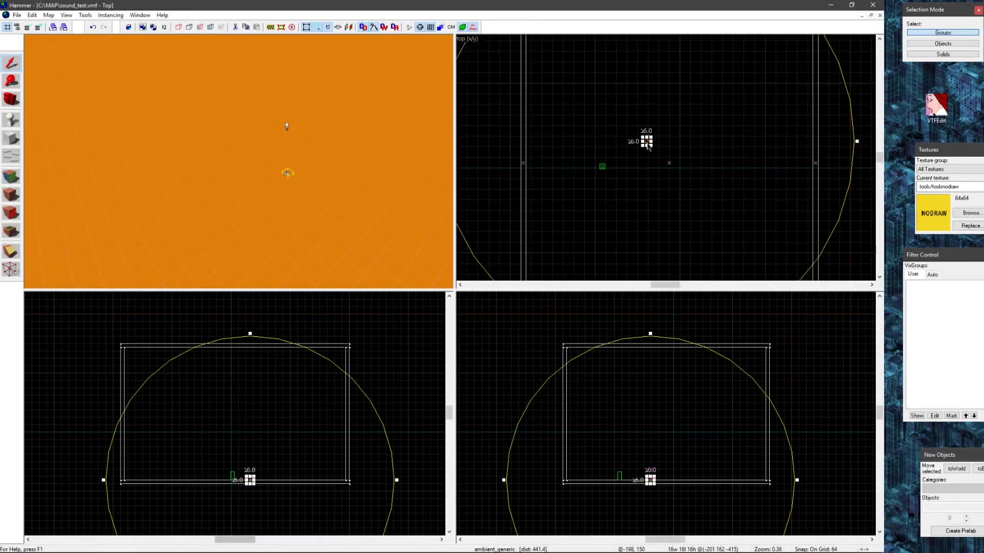
Switch to Hammer, place a copy of the ambient_generic at about (320, -128, -415) and open its properties
drag(648, 147, 740, 188)
key(z)
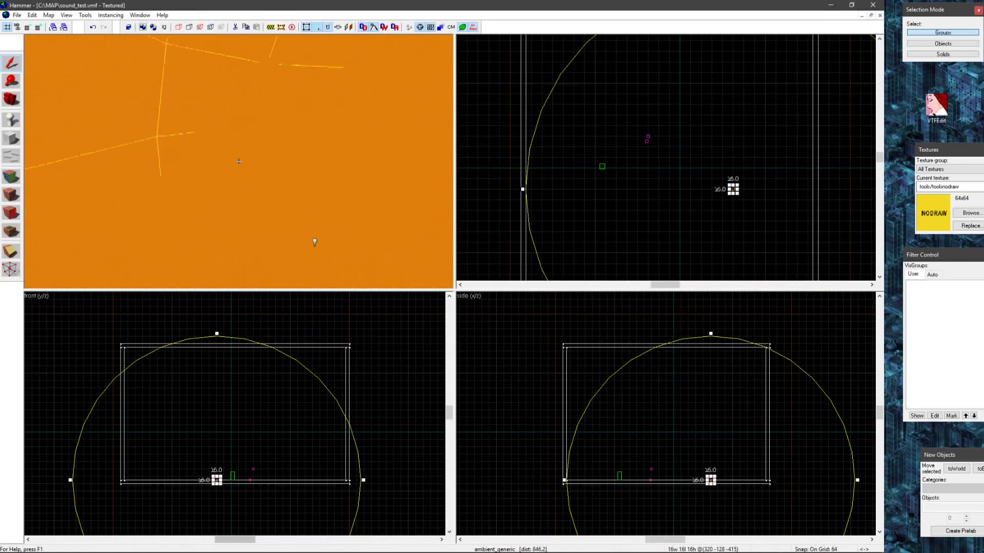
key(z)
key(alt+Return)
click(410, 254)
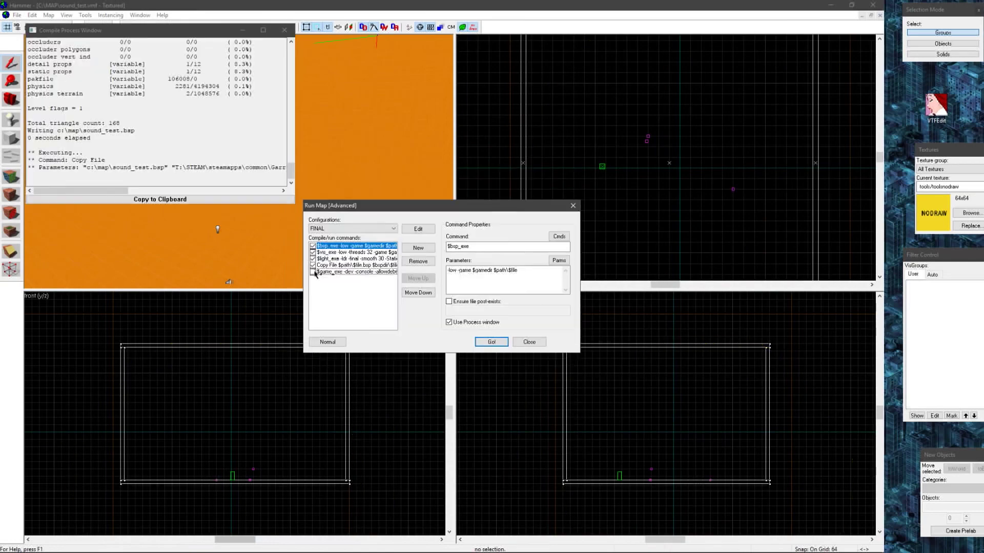
Enable the game launch command in Run Map, check the sound in Garry's Mod and return to Hammer
click(314, 273)
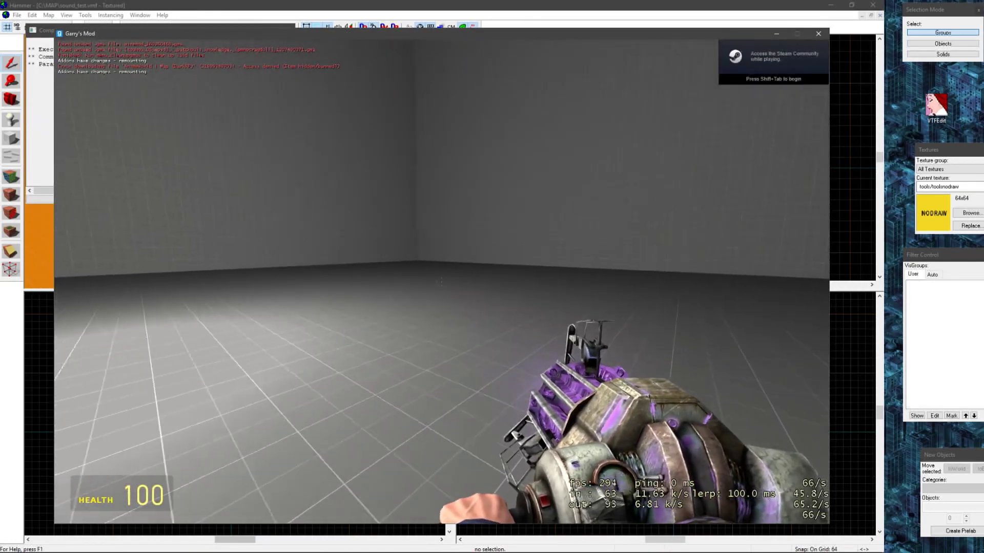
key(w)
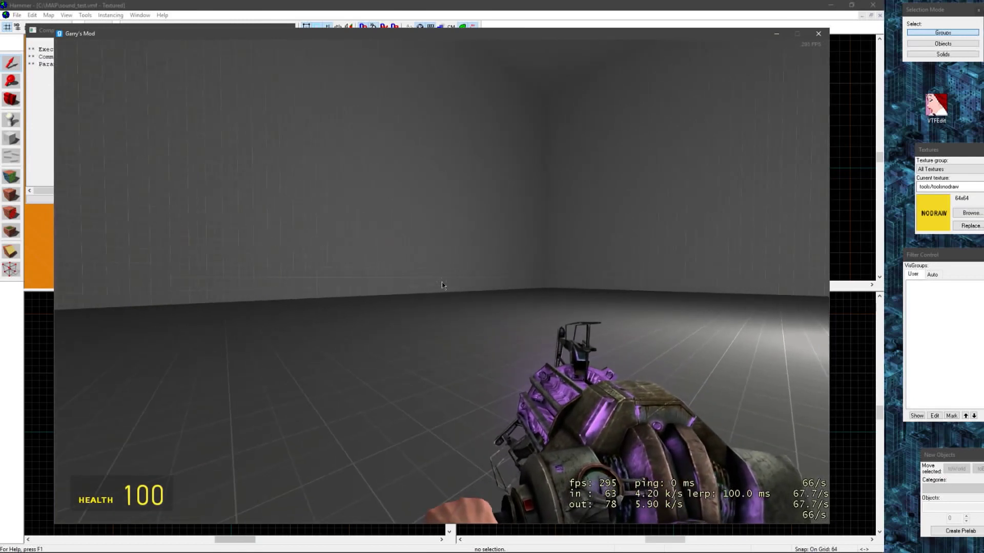
key(alt+Tab)
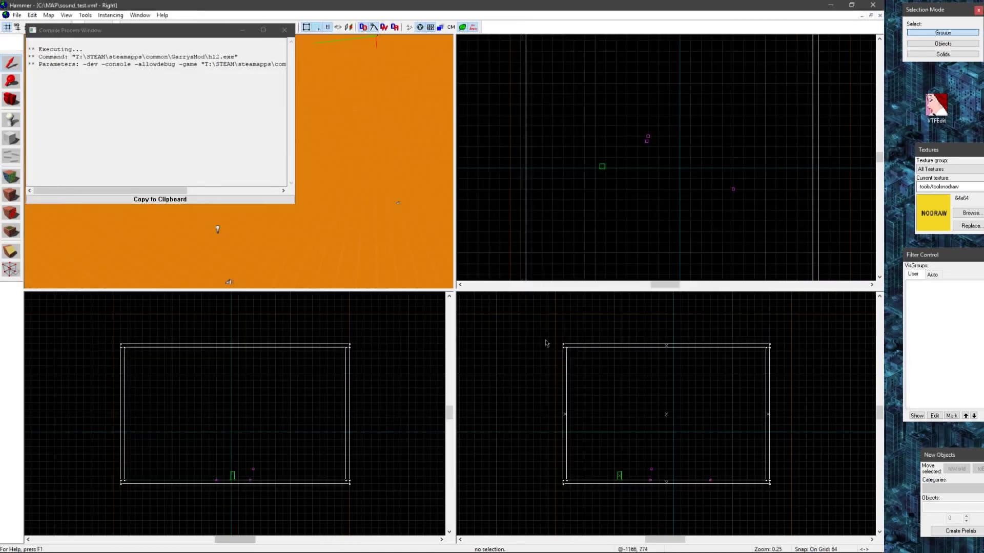
Close the compile output, bring GoldWave and Audacity forward, and open the Garry's Mod sound/shystudios folder in File Explorer
click(284, 30)
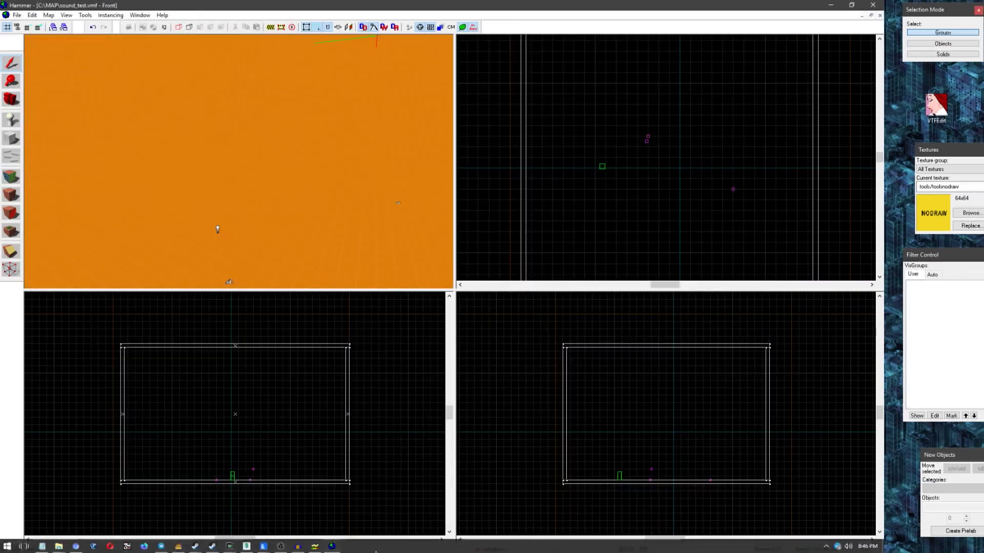
click(297, 546)
click(314, 546)
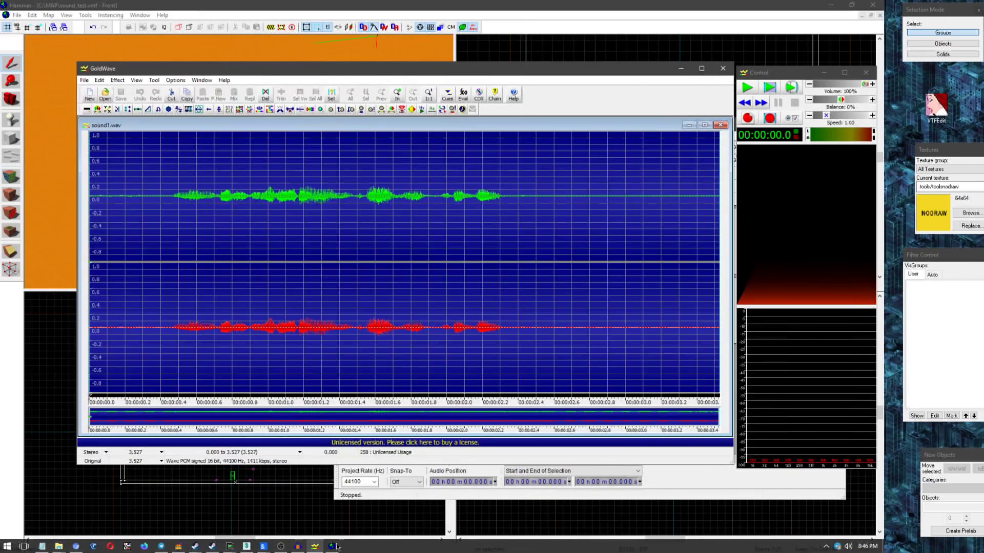
click(703, 479)
click(59, 546)
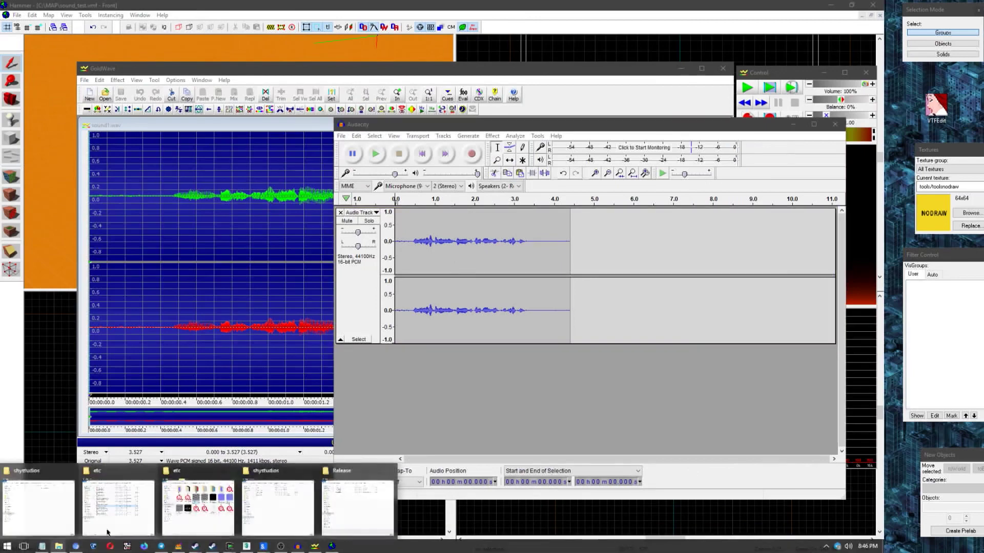
click(305, 494)
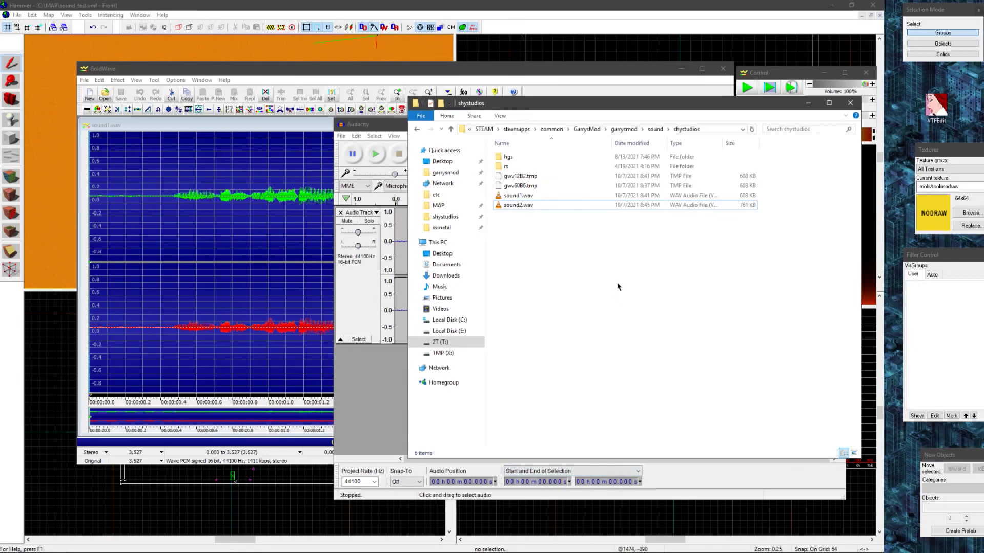
Copy sound1.wav and sound2.wav from the Garry's Mod folder into the sbox addons/rust/sounds/shystudios folder
drag(983, 205, 154, 231)
drag(540, 252, 315, 347)
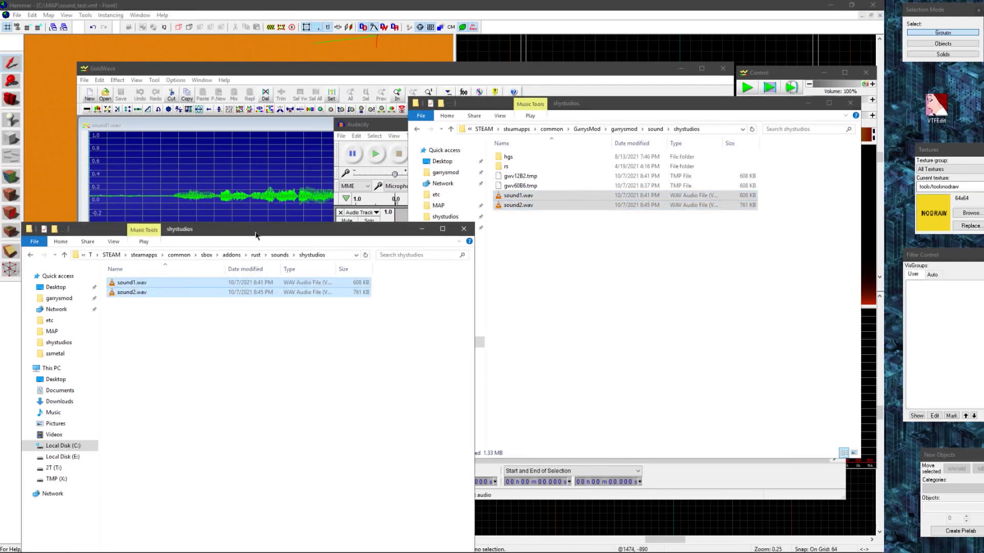
drag(257, 234, 983, 229)
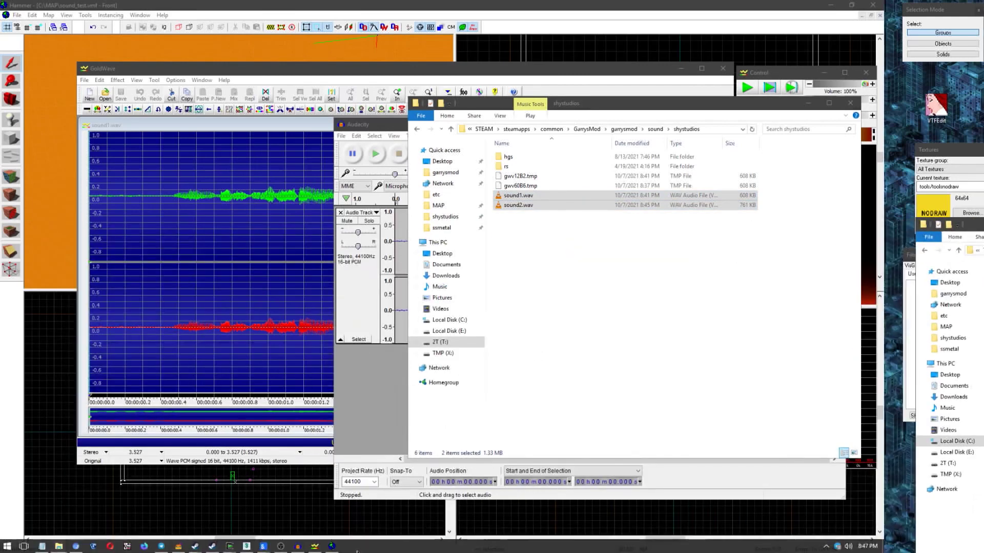
Switch to the s&box Asset Browser and inspect the sound1.wav and sound2.wav assets
mouse_move(281, 549)
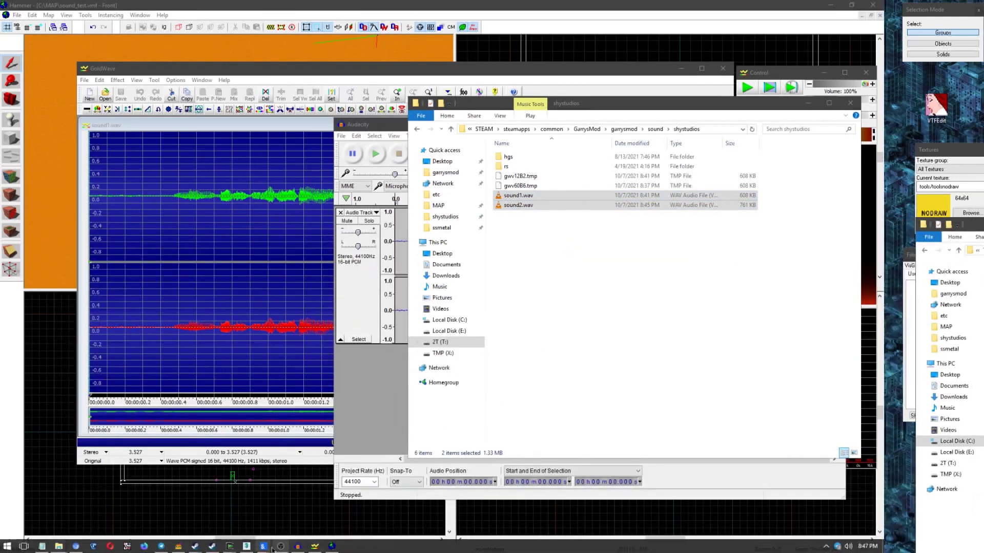
click(300, 512)
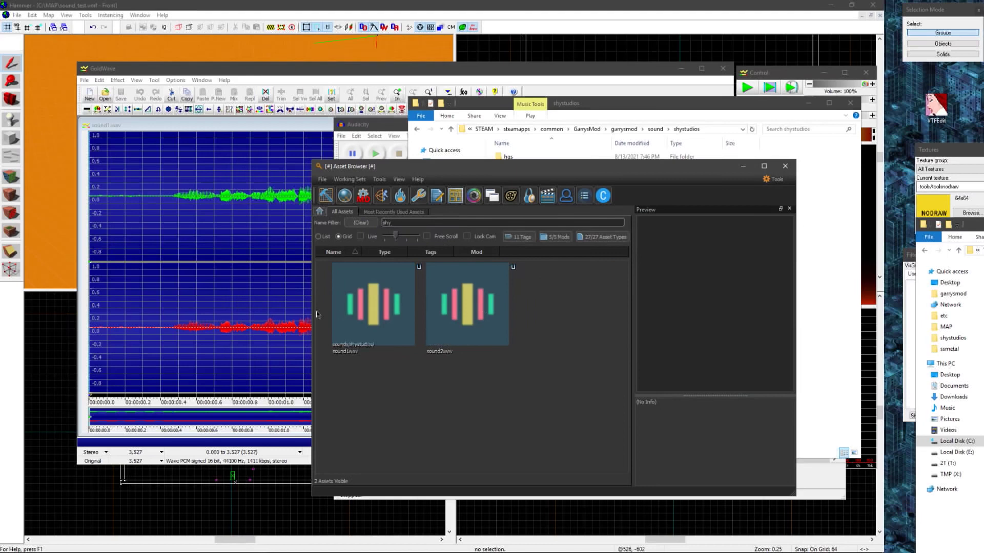
click(376, 315)
click(466, 319)
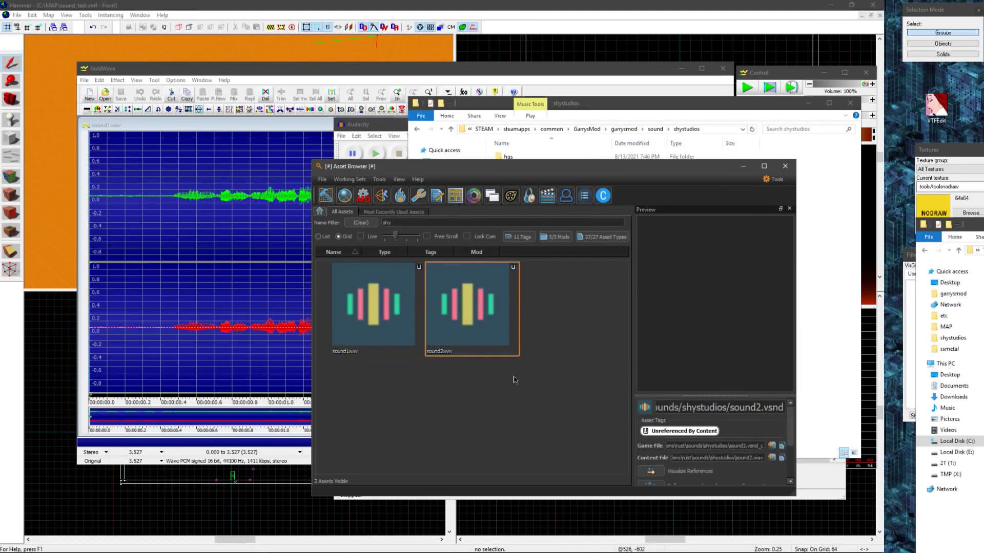
click(561, 385)
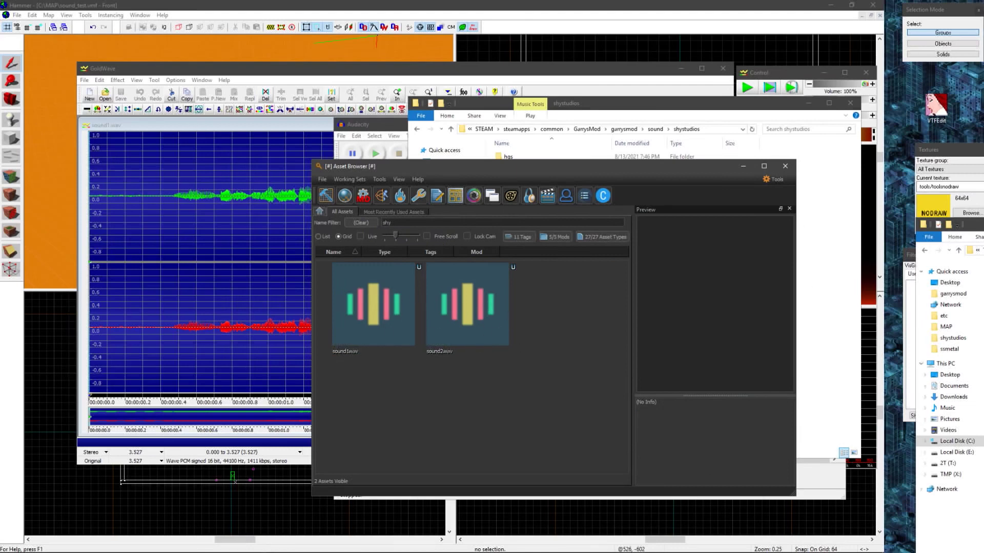
Examine the compiled vsnd_c files beside sound1.wav and sound2.wav in the sbox sounds/shystudios folder
drag(983, 228, 712, 268)
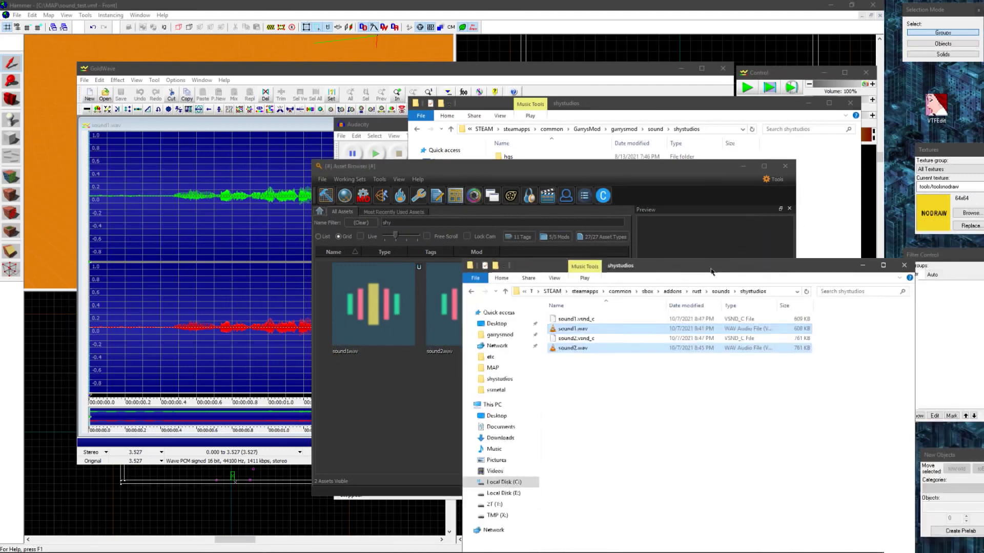
click(587, 319)
click(576, 339)
click(585, 319)
click(582, 348)
click(584, 339)
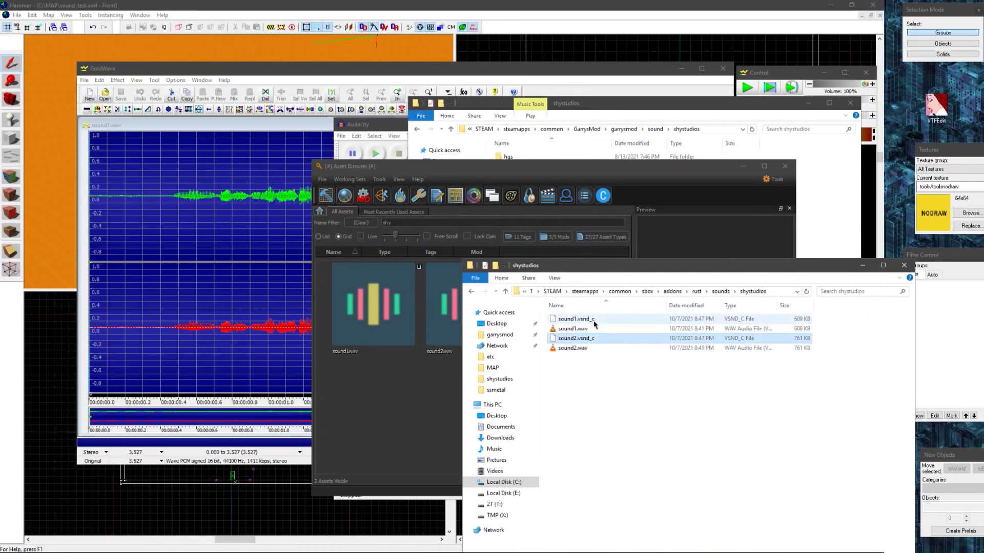
click(593, 320)
click(592, 340)
click(596, 321)
click(592, 339)
click(591, 321)
click(582, 340)
click(582, 330)
click(581, 348)
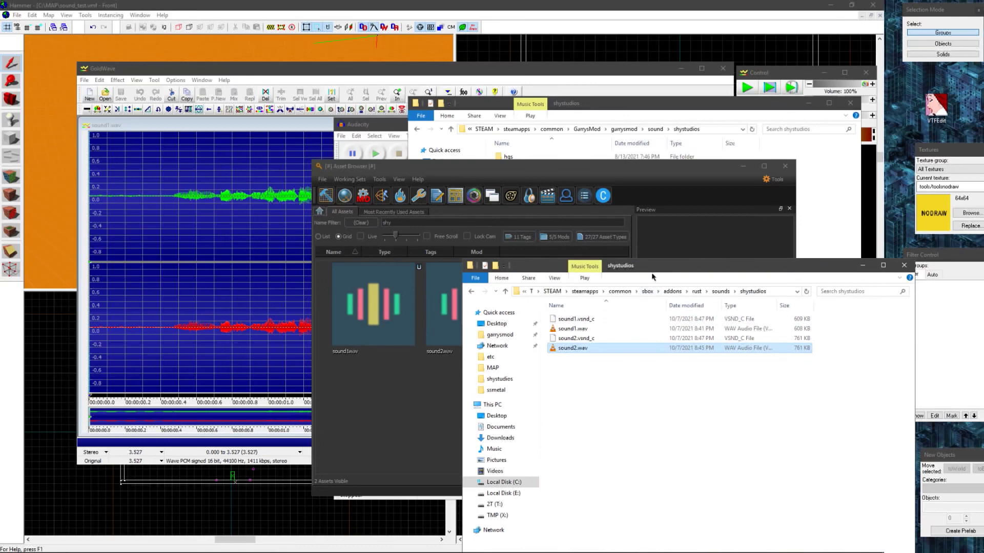
Create a sound asset for sound2.wav from the Asset Browser and save it as sound2.sound in the sounds/shystudios folder
drag(685, 279, 877, 277)
click(469, 308)
right_click(469, 307)
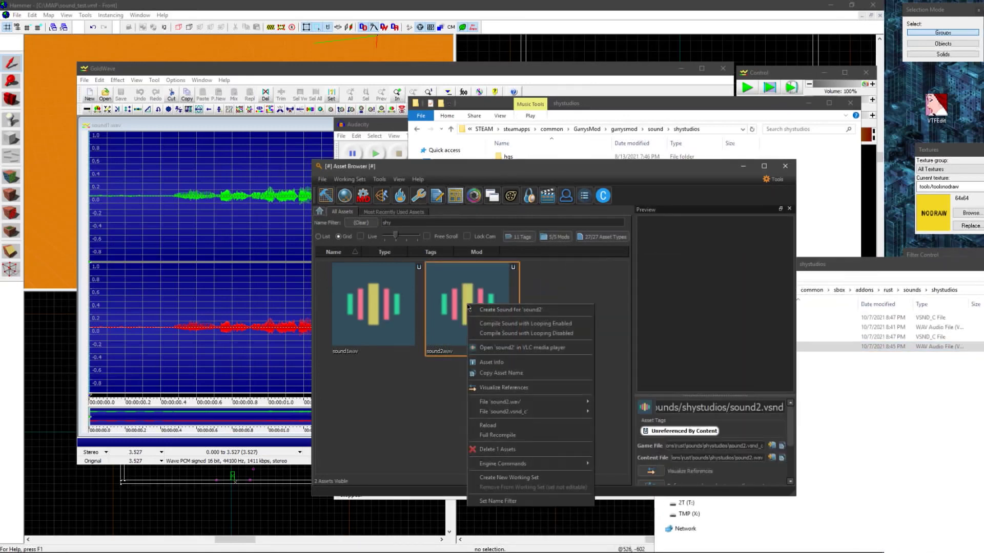
click(527, 306)
right_click(470, 308)
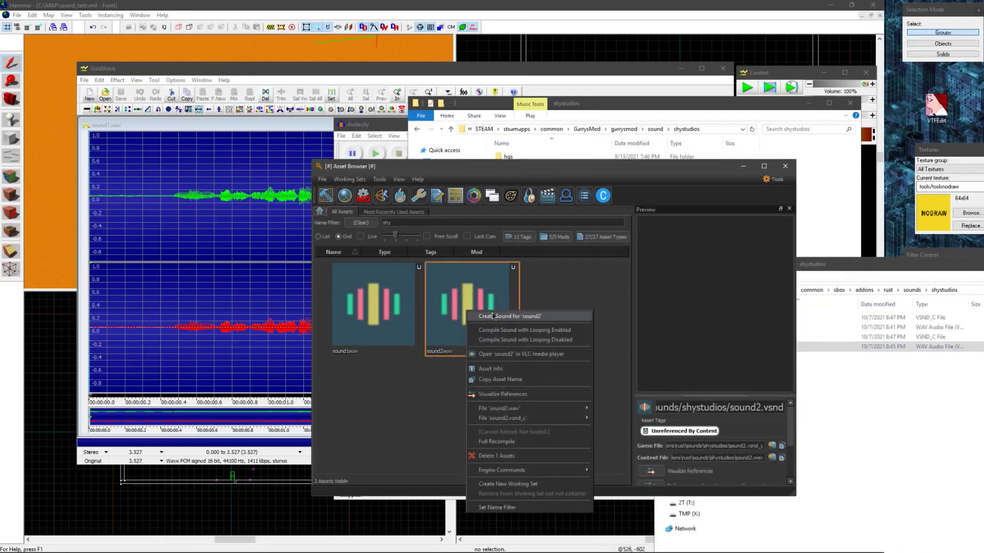
click(507, 310)
drag(408, 89, 624, 123)
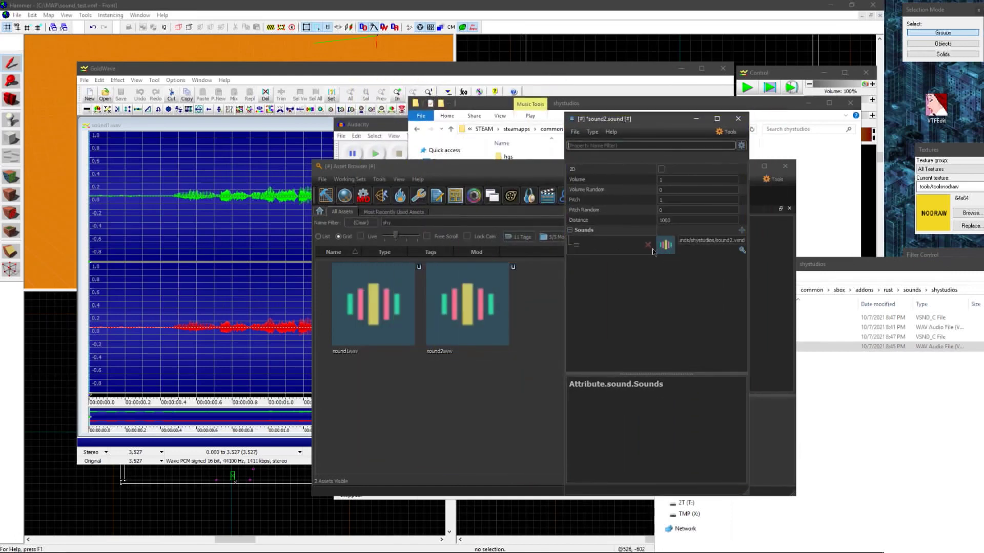
click(576, 133)
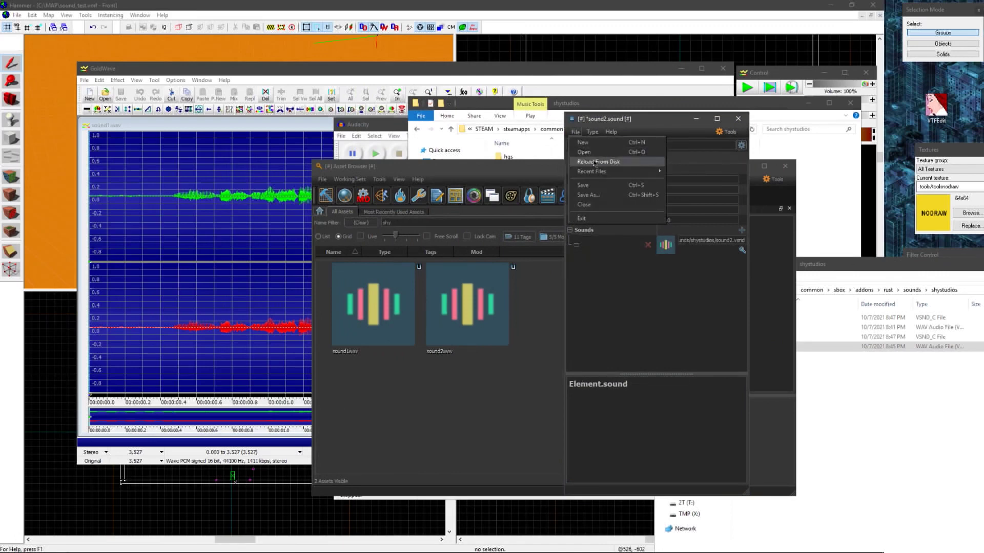
click(589, 203)
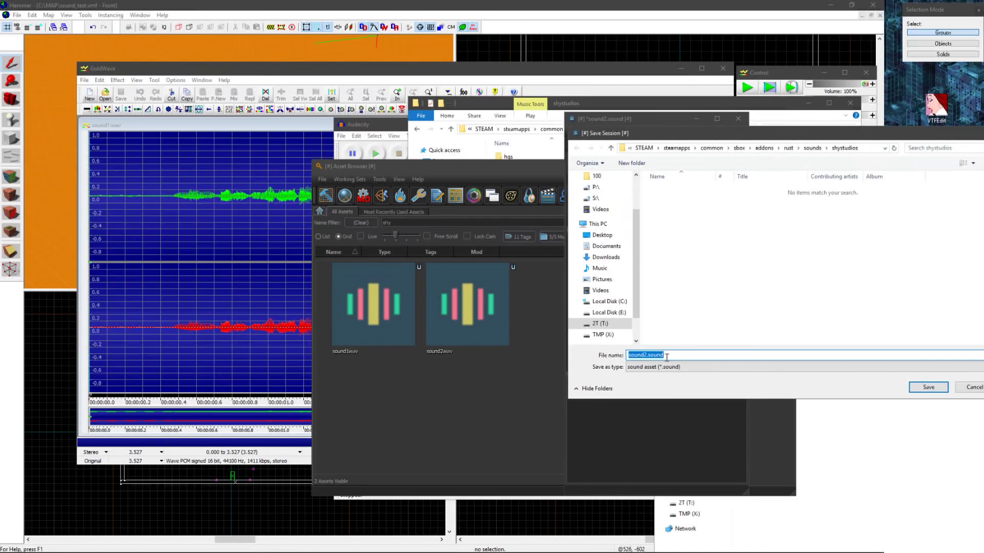
key(Return)
In the s&box Hammer, choose sound2 as the sound event of the snd_event_point entity
click(446, 338)
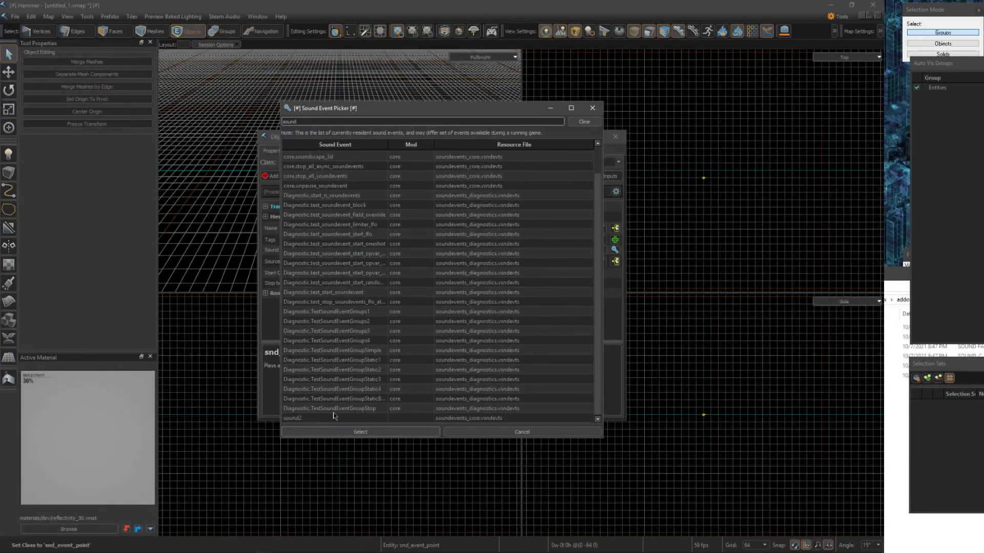
click(334, 416)
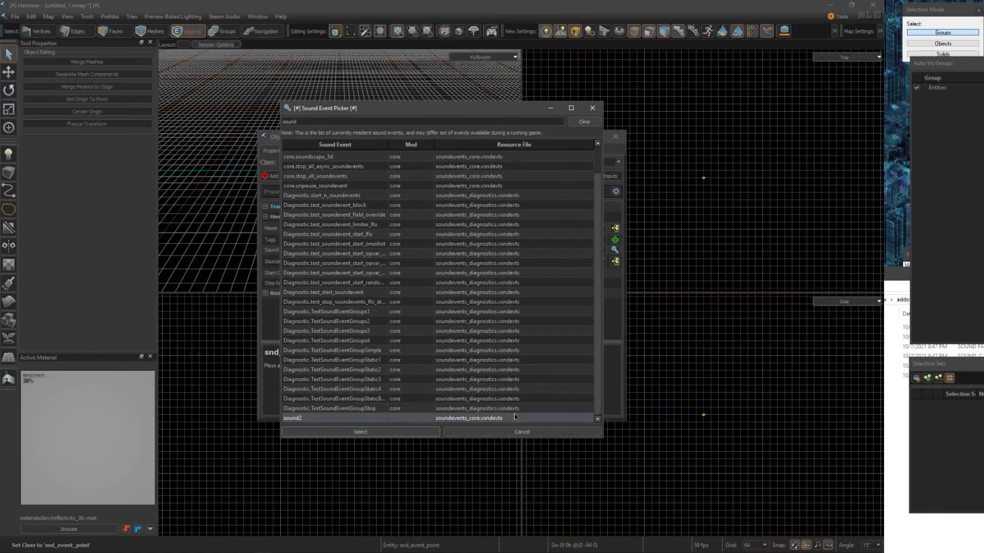
click(401, 435)
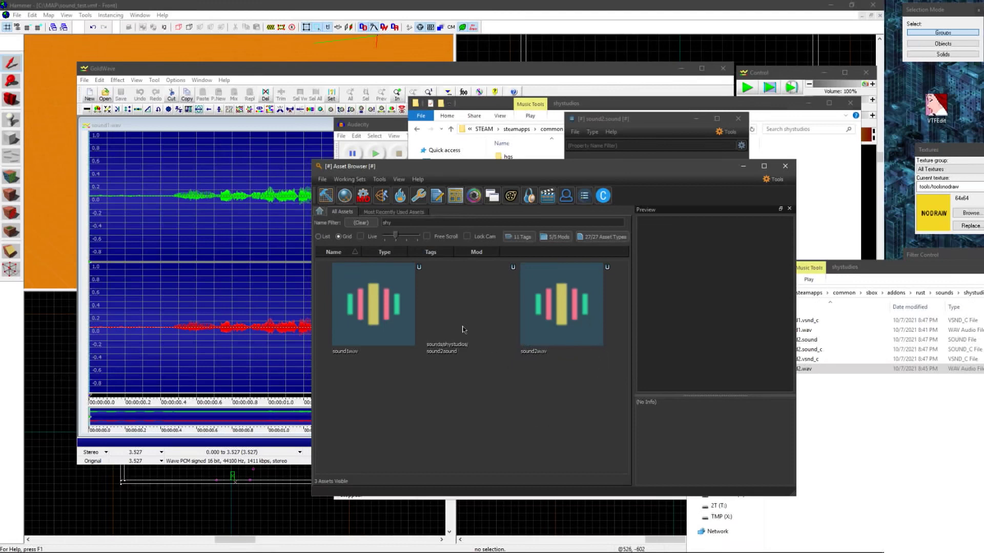
Compile the sound1.wav and sound2.wav assets with looping enabled in the Asset Browser
right_click(551, 319)
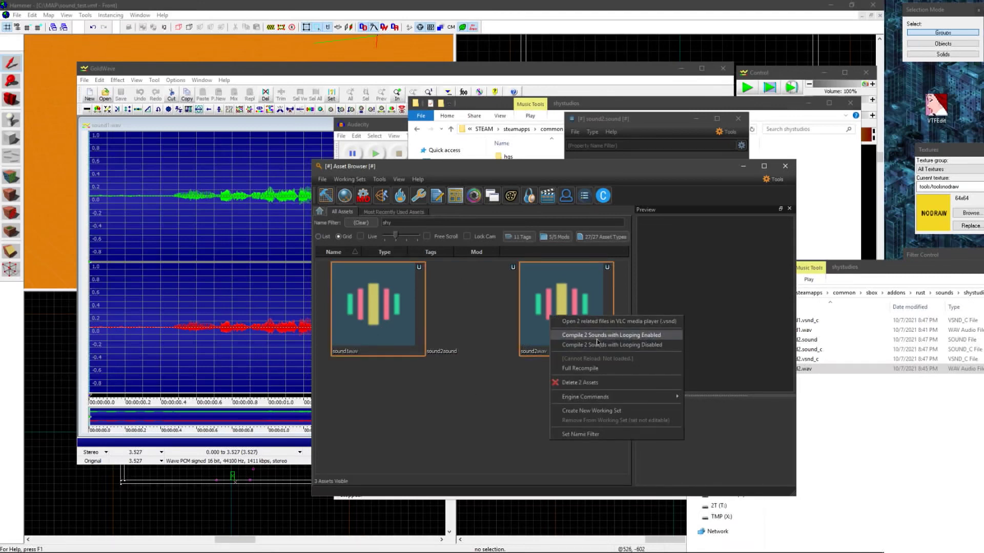